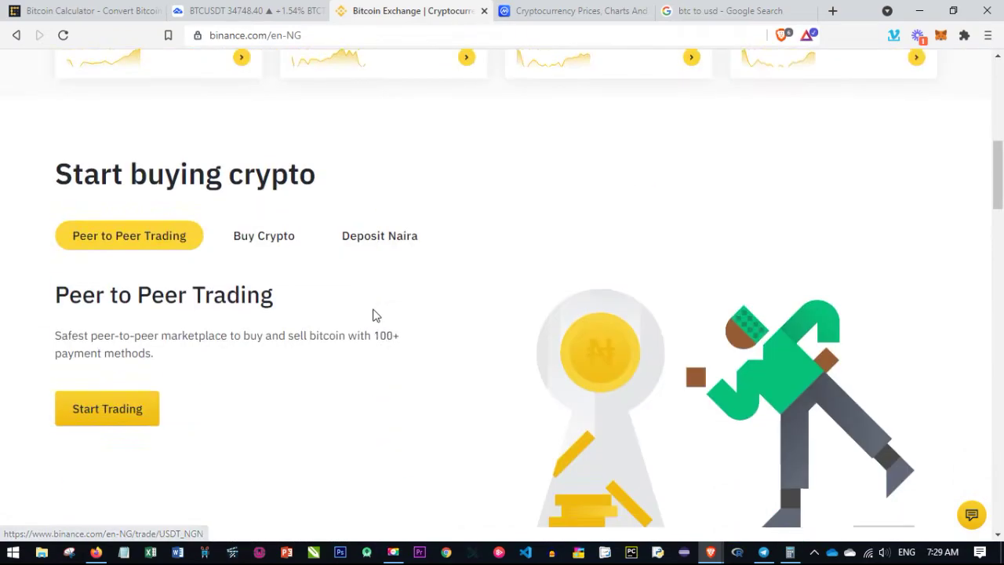
Browse the market cards on the Binance homepage and open the BTC/NGN trading pair
scroll(363, 310, "up", 10)
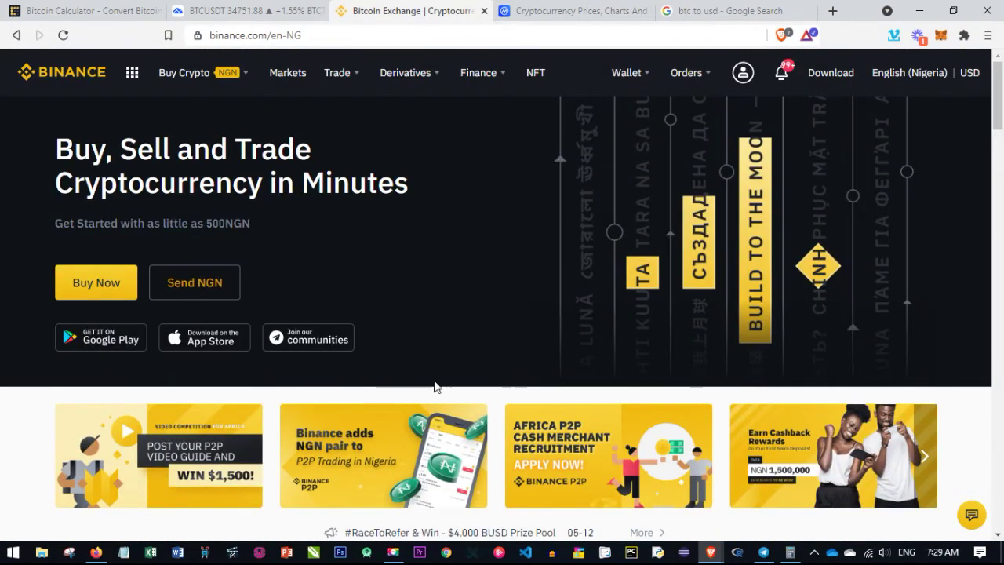
scroll(437, 369, "down", 3)
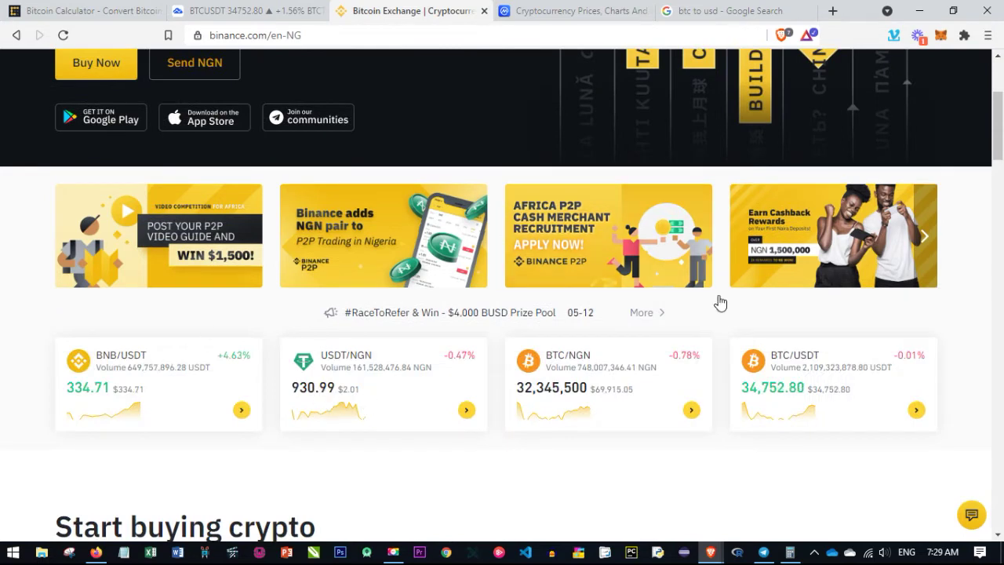
scroll(453, 395, "down", 1)
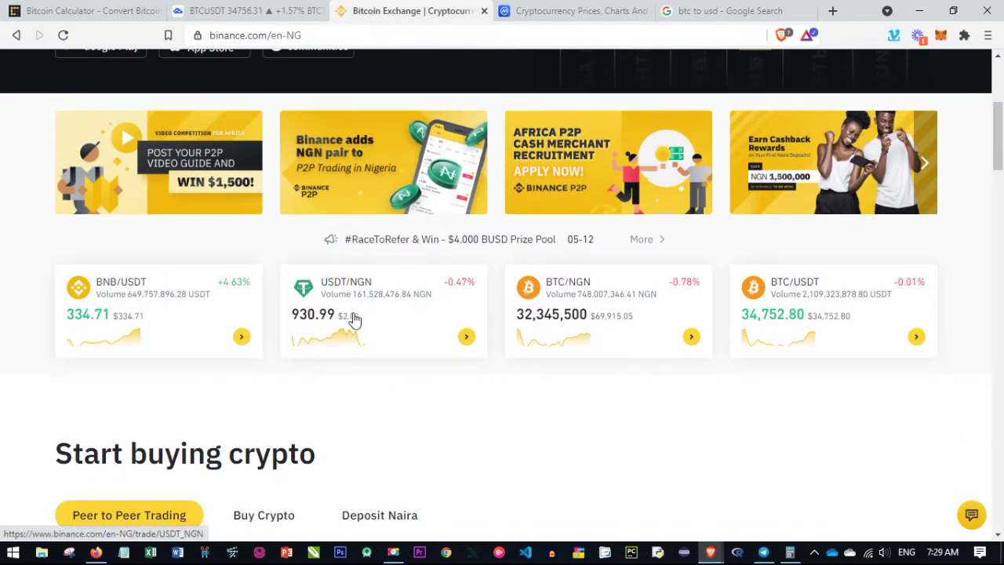
left_click(578, 296)
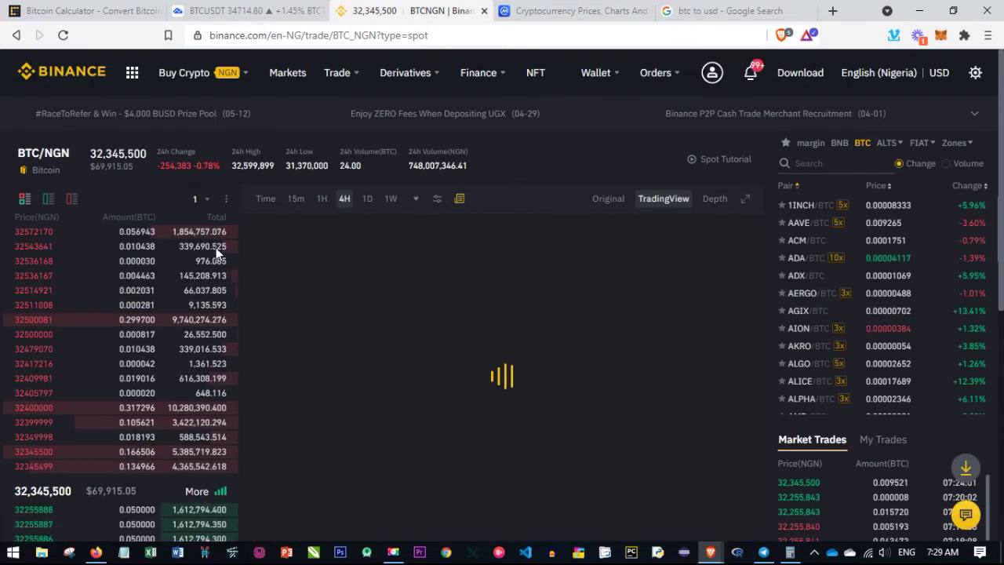
Open the Advanced trading view for the BTC/USDT pair
mouse_move(351, 80)
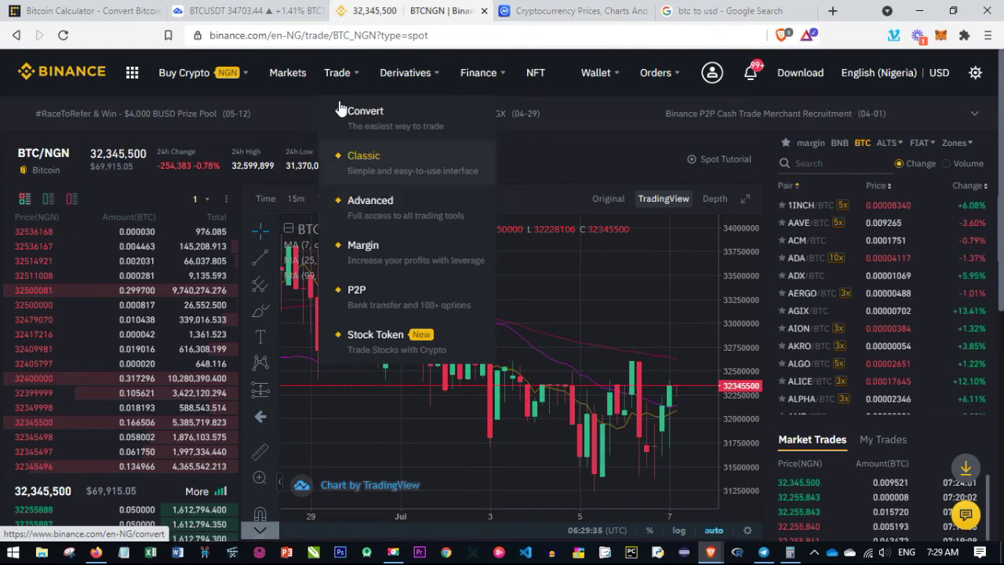
left_click(370, 206)
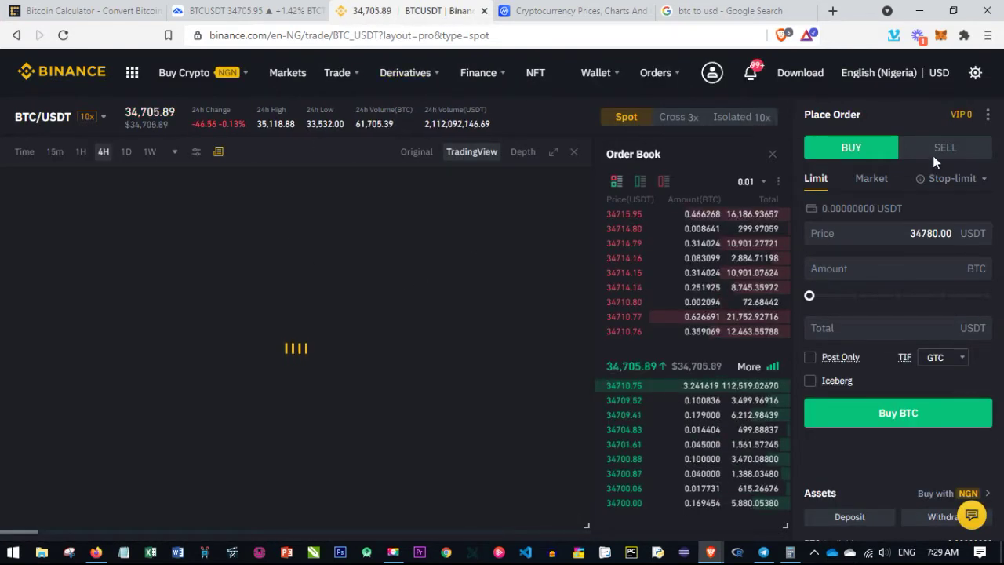
left_click(851, 270)
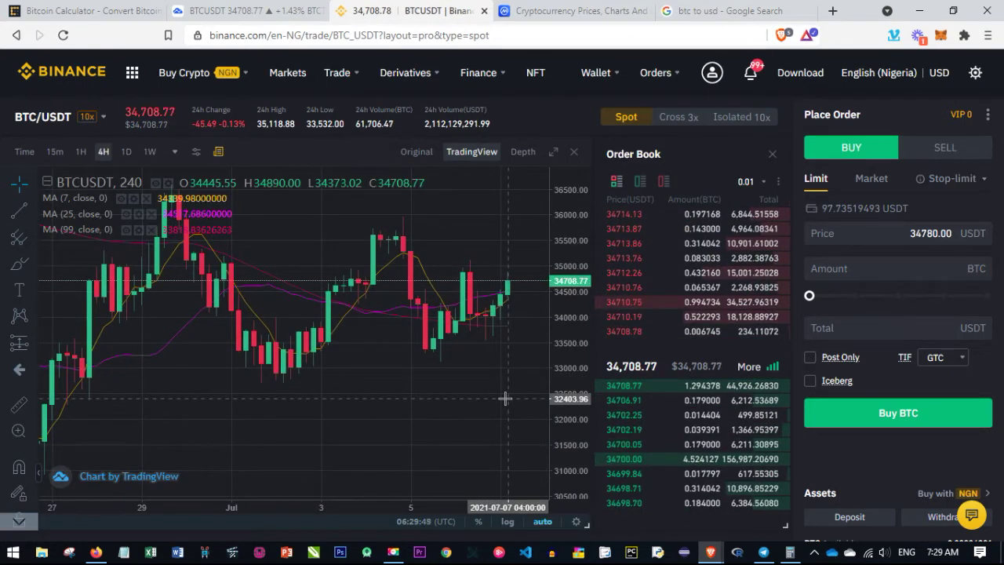
Compare the Buy and Sell sides of the spot order form, leave Sell selected, and view the Stop-limit and OCO options
mouse_move(634, 225)
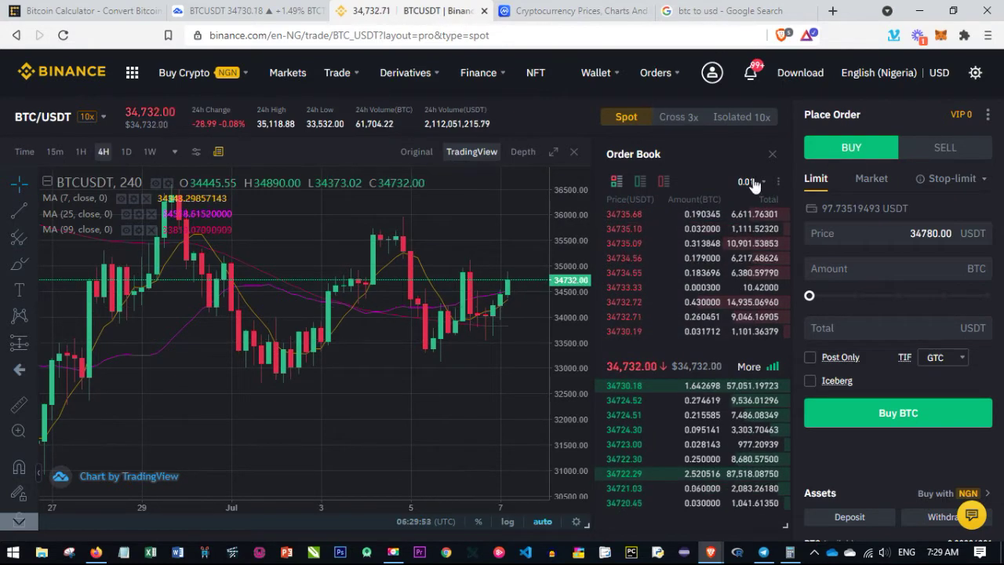
mouse_move(679, 310)
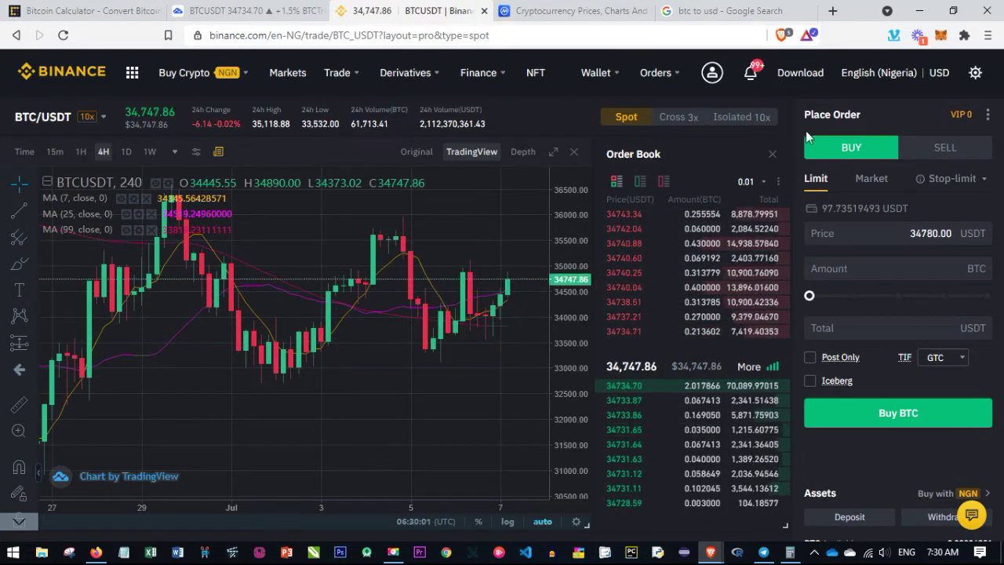
left_click(949, 147)
left_click(856, 152)
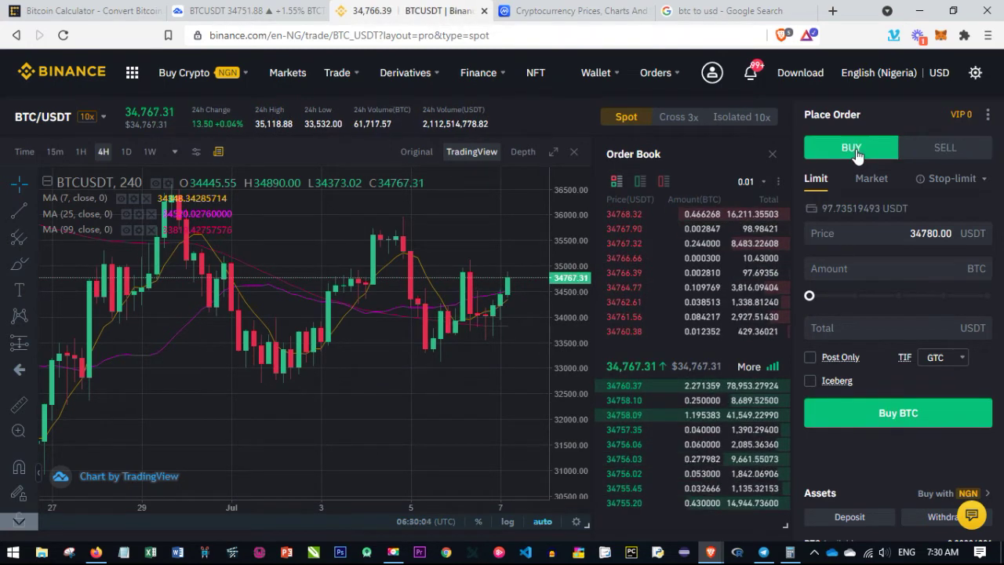
left_click(950, 149)
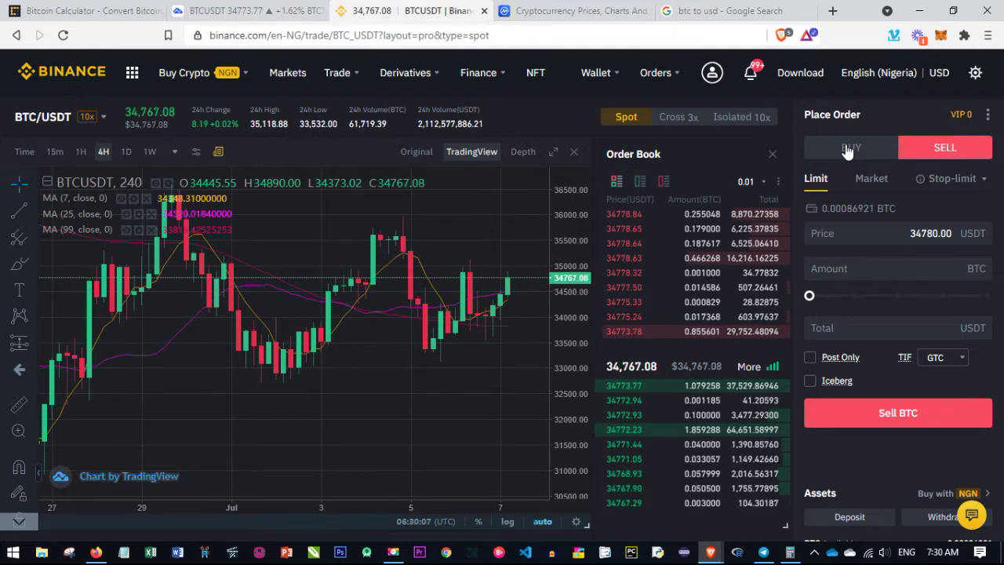
left_click(849, 151)
left_click(948, 149)
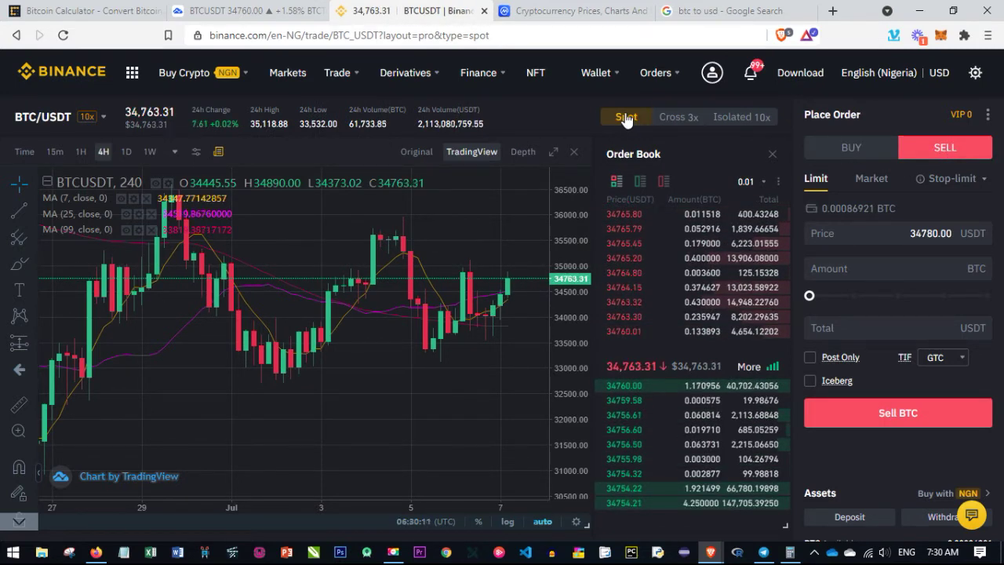
left_click(853, 149)
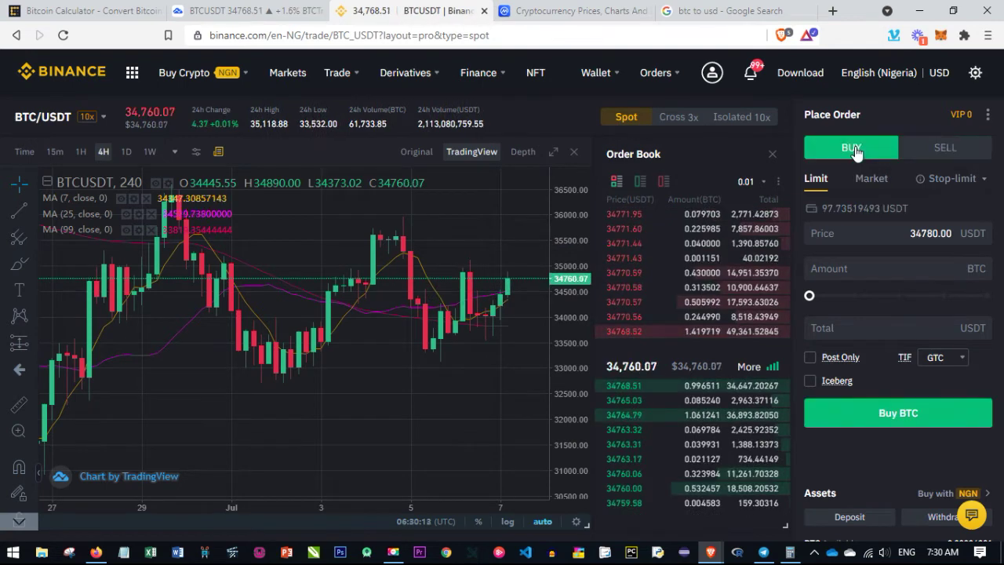
left_click(943, 151)
left_click(854, 149)
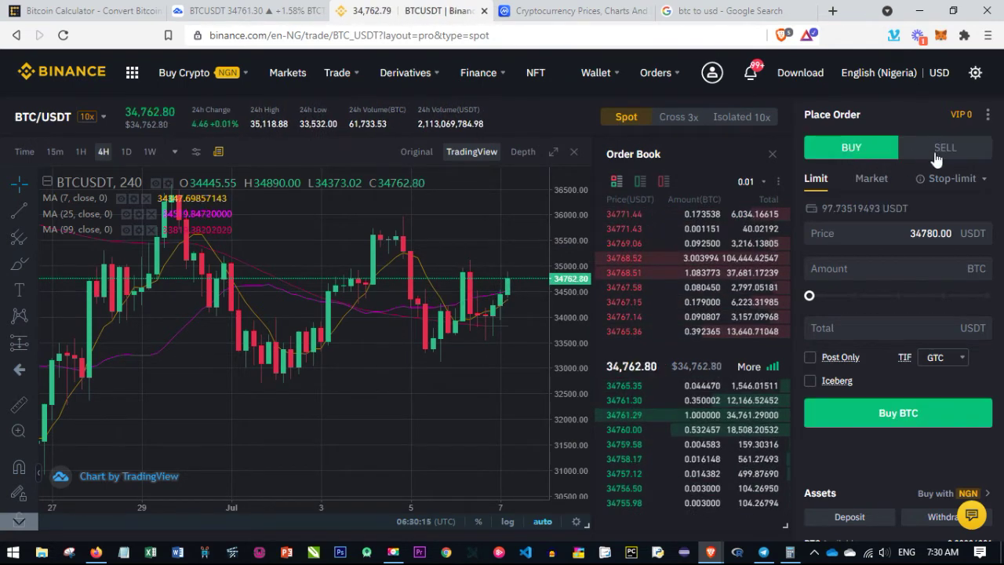
left_click(936, 156)
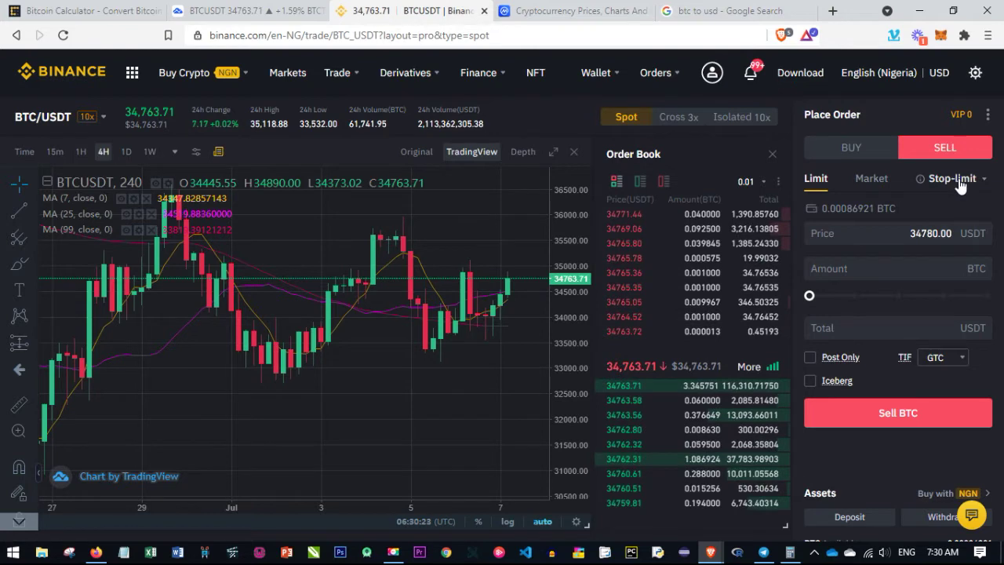
mouse_move(983, 183)
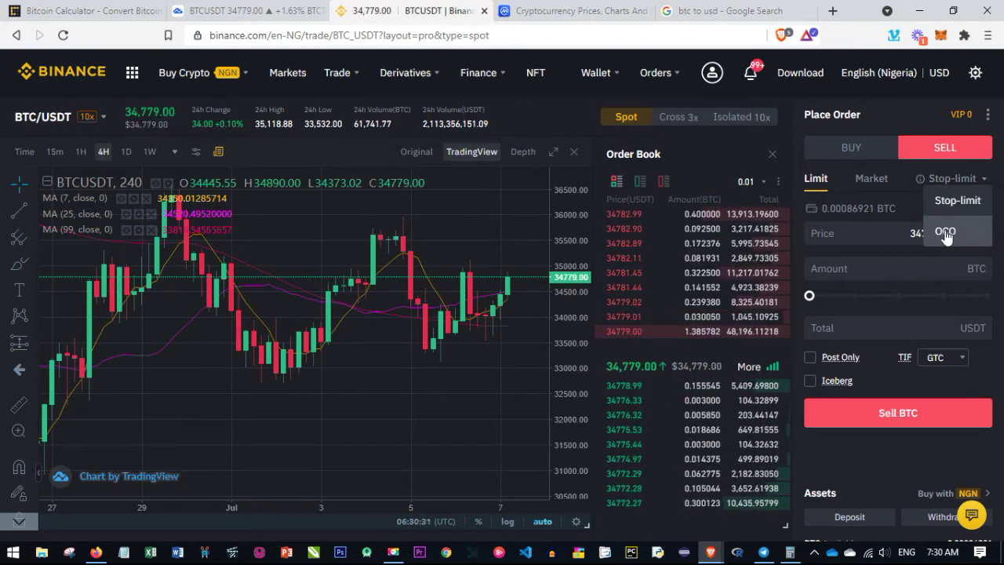
mouse_move(922, 181)
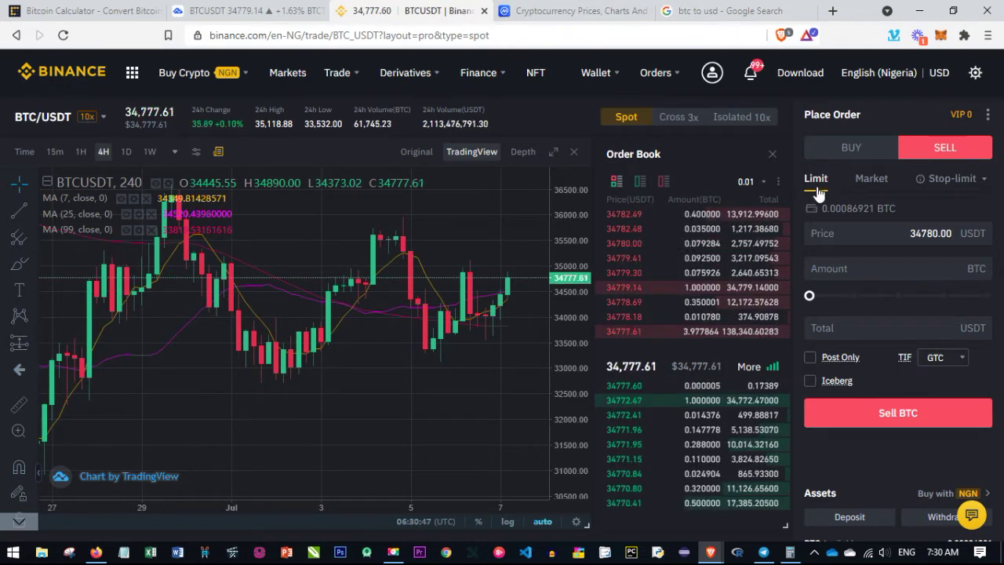
Set the price of the limit sell order to 33000 USDT
left_click(907, 236)
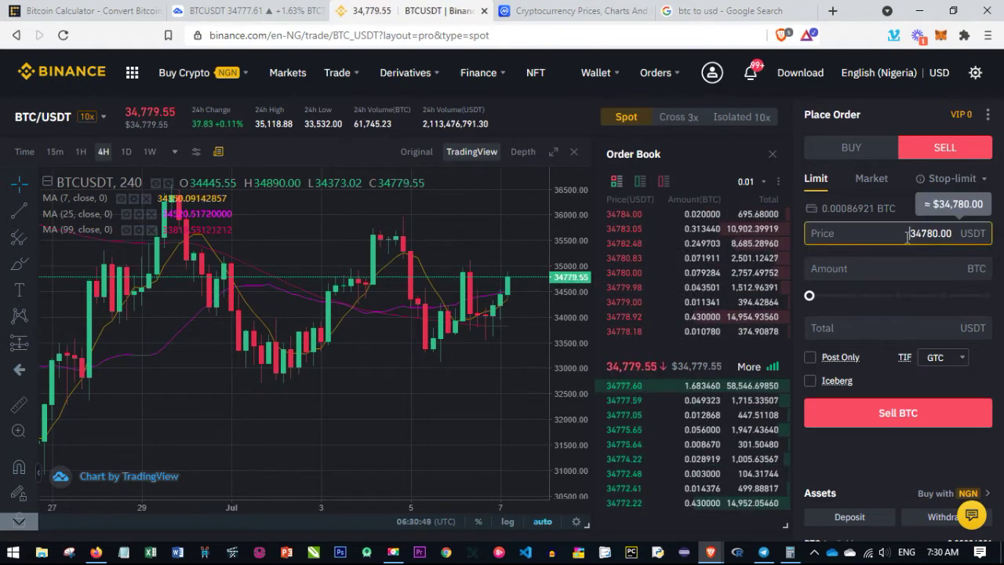
left_click_drag(908, 235, 952, 236)
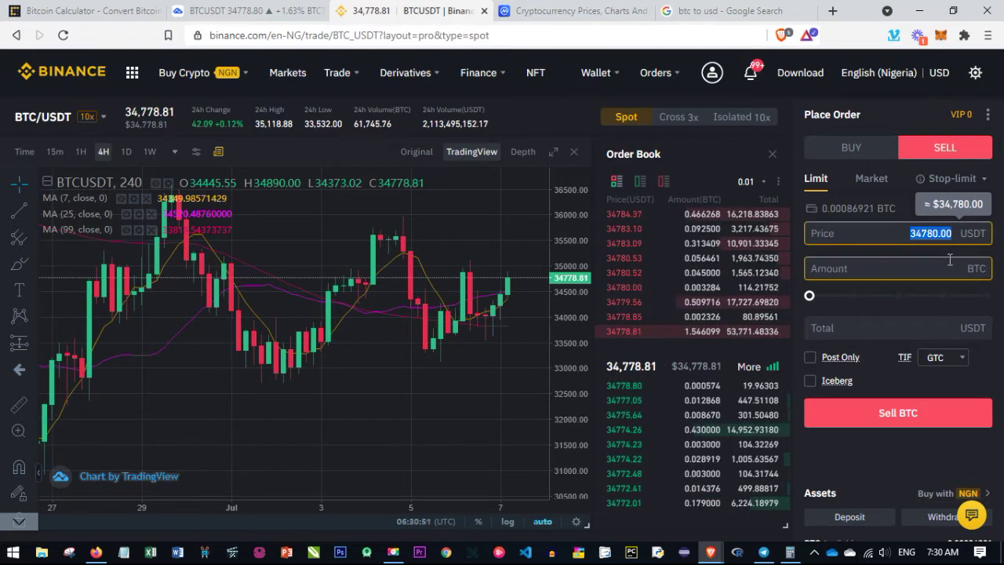
type("3")
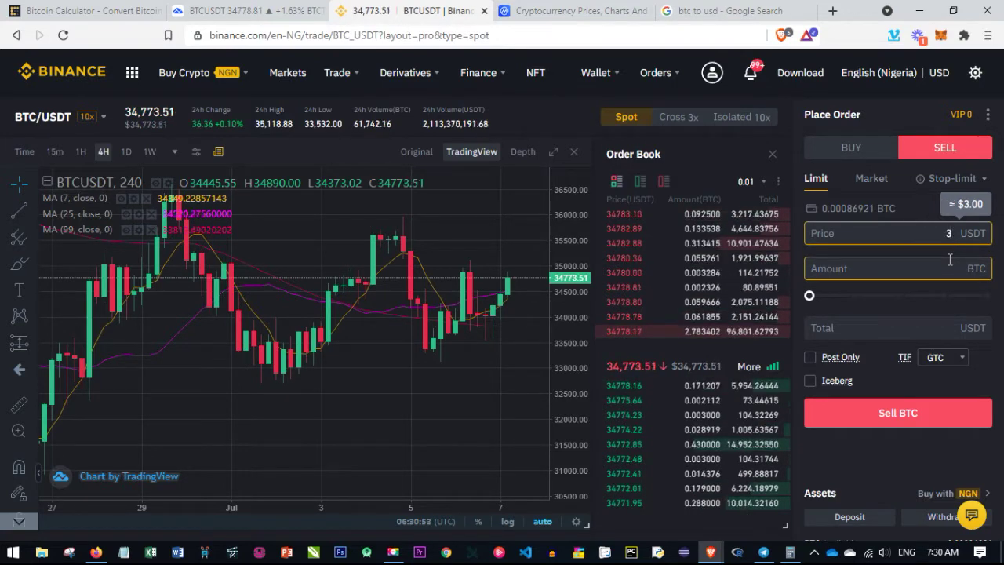
type("300")
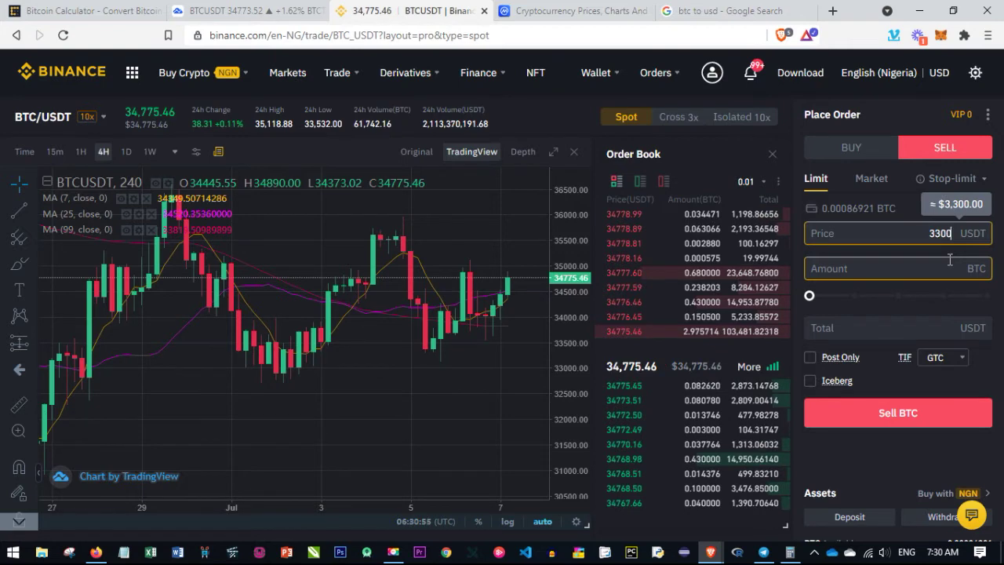
type("0")
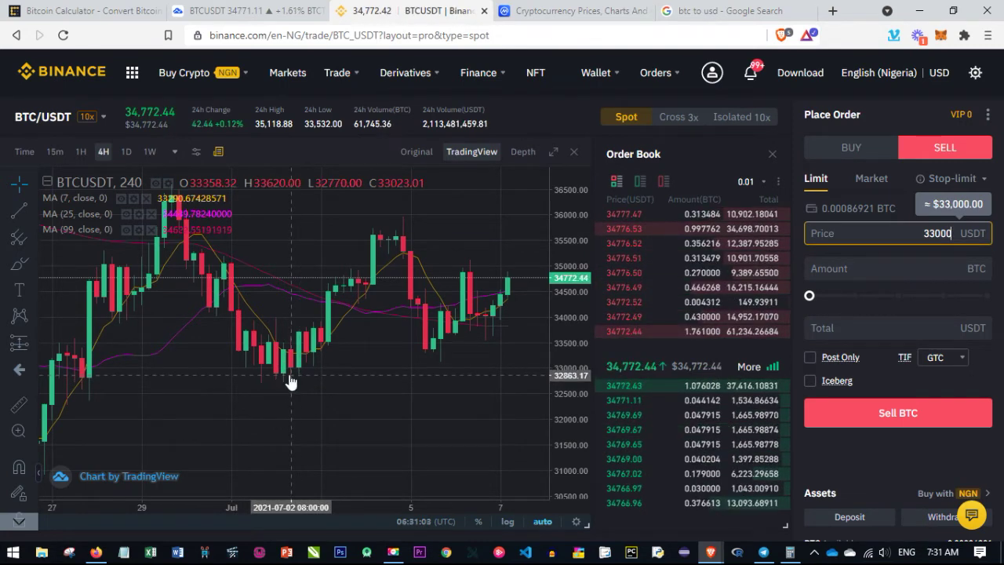
Draw a nearly horizontal trend line at about 32,950 along the early-July price lows and set it to the third line thickness
left_click(19, 210)
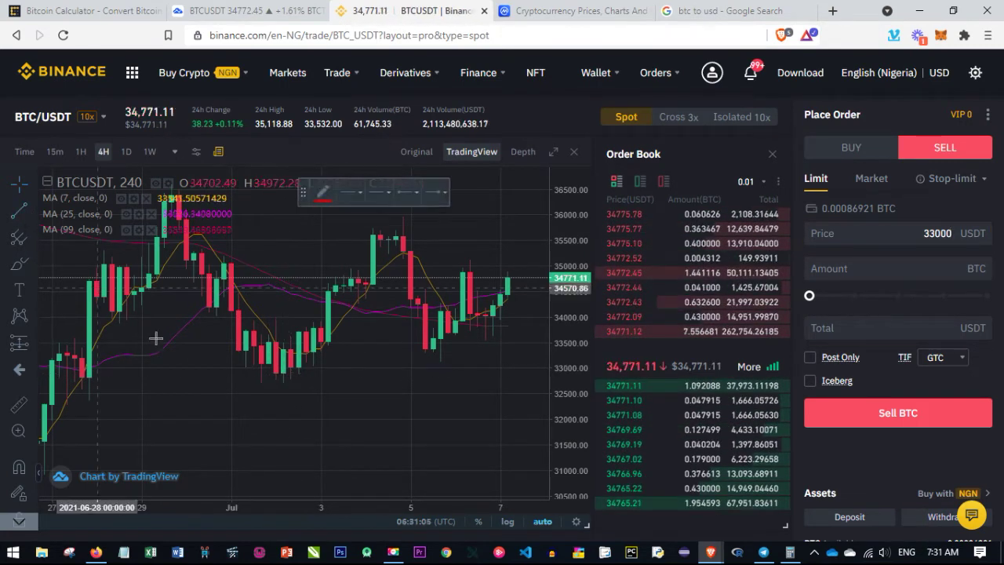
left_click(322, 208)
left_click(208, 369)
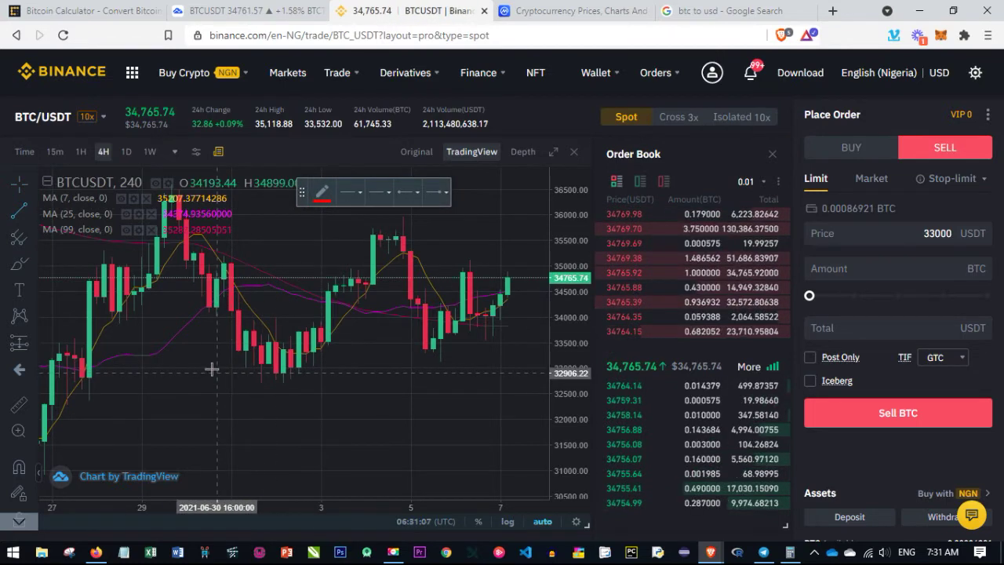
left_click(410, 371)
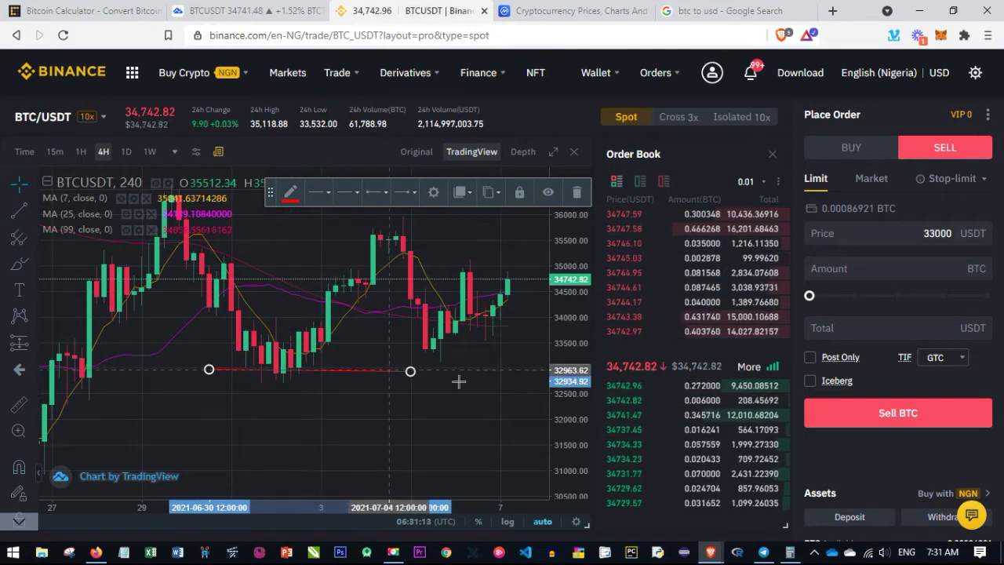
left_click(327, 196)
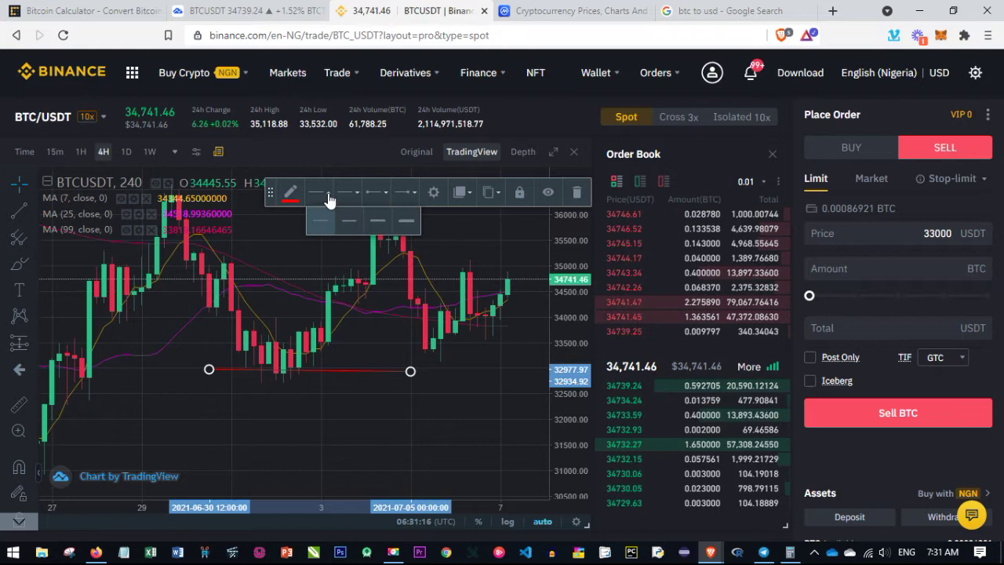
left_click(381, 222)
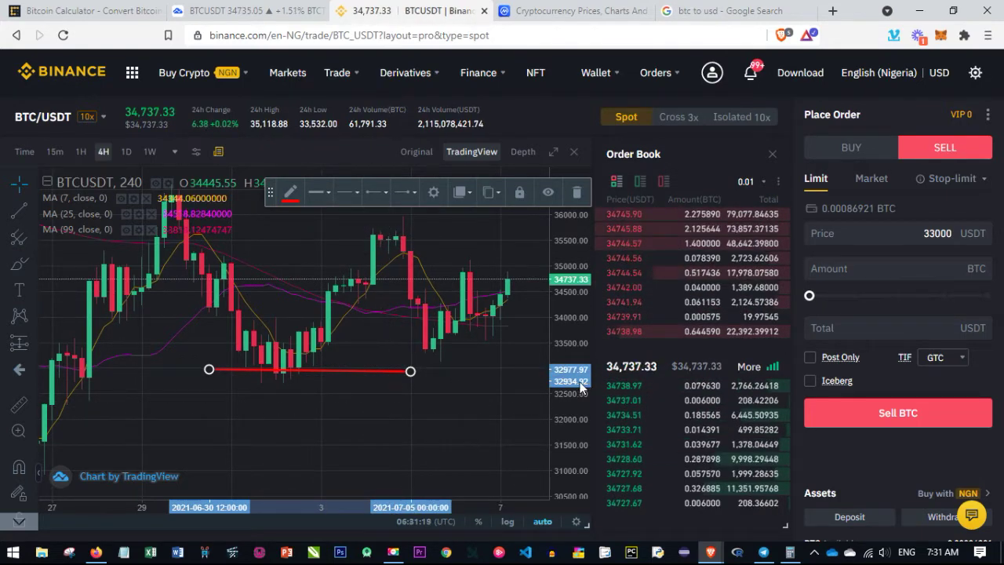
mouse_move(601, 395)
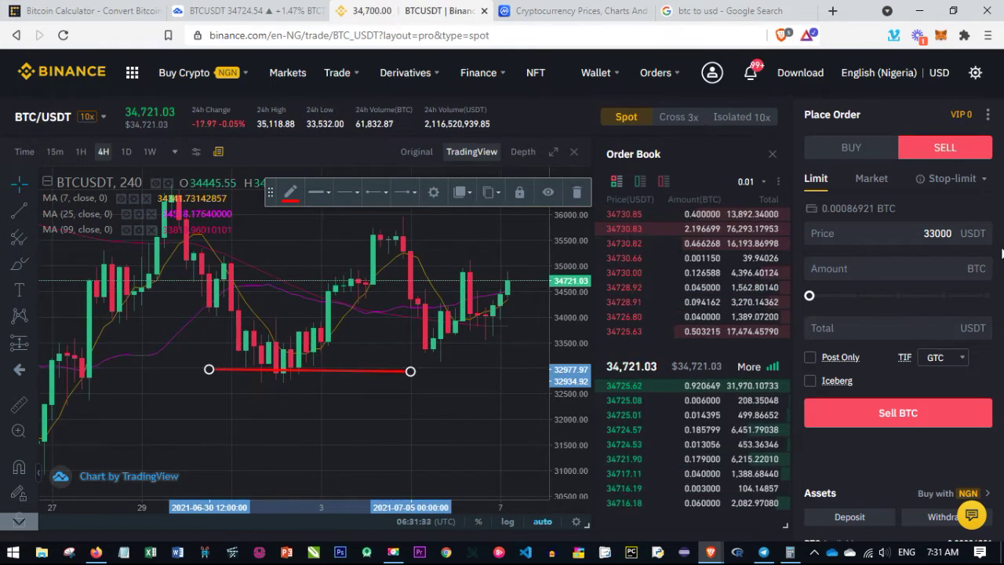
Try several percentages for the sell order amount, finishing at 10% of the available BTC
left_click(927, 233)
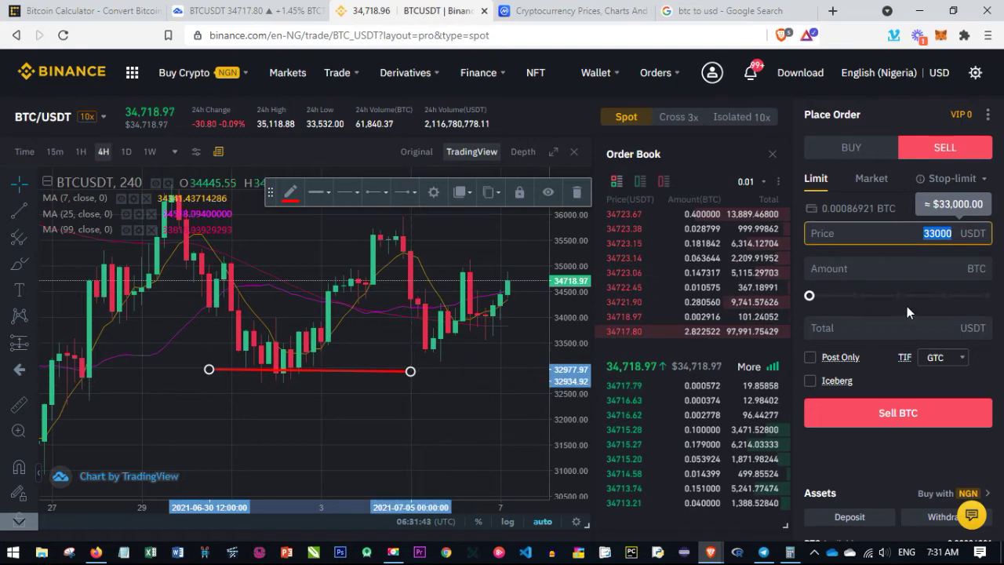
left_click(942, 233)
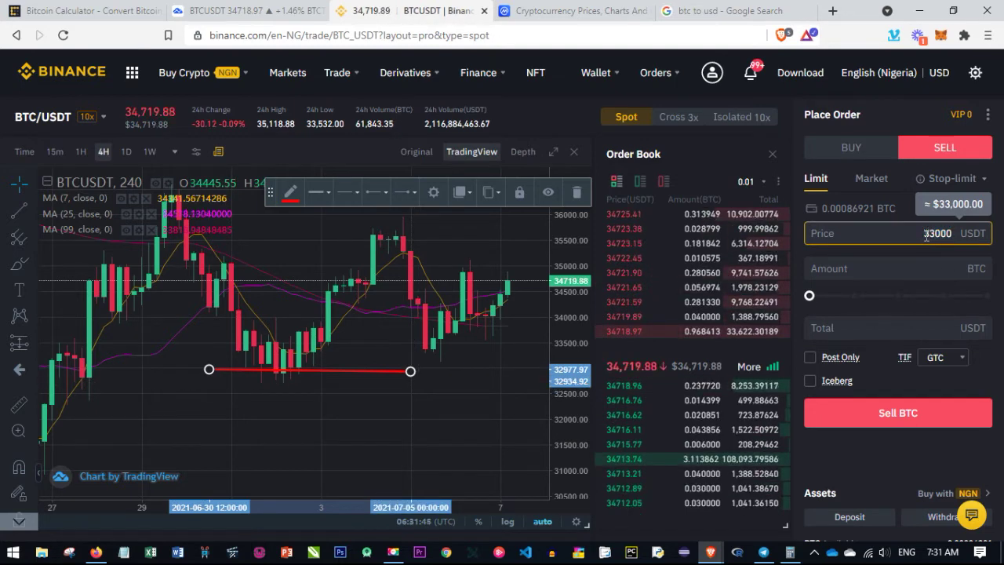
left_click_drag(926, 236, 960, 236)
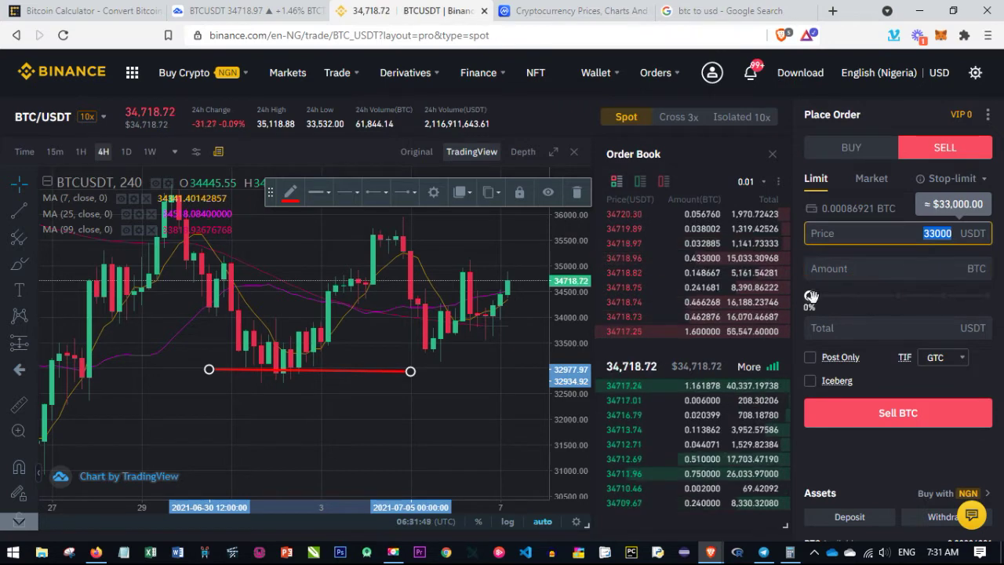
left_click_drag(811, 296, 952, 295)
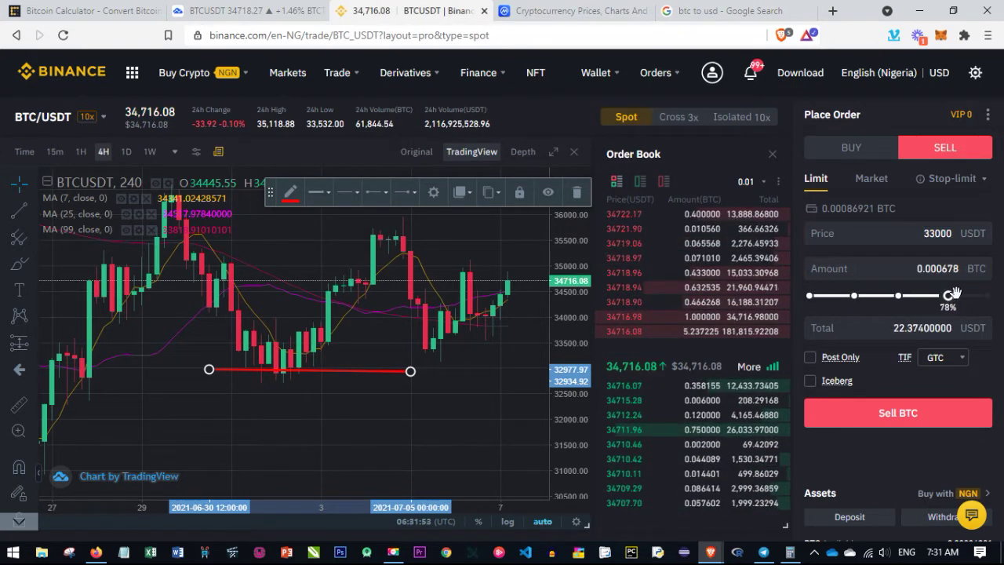
left_click_drag(955, 294, 983, 295)
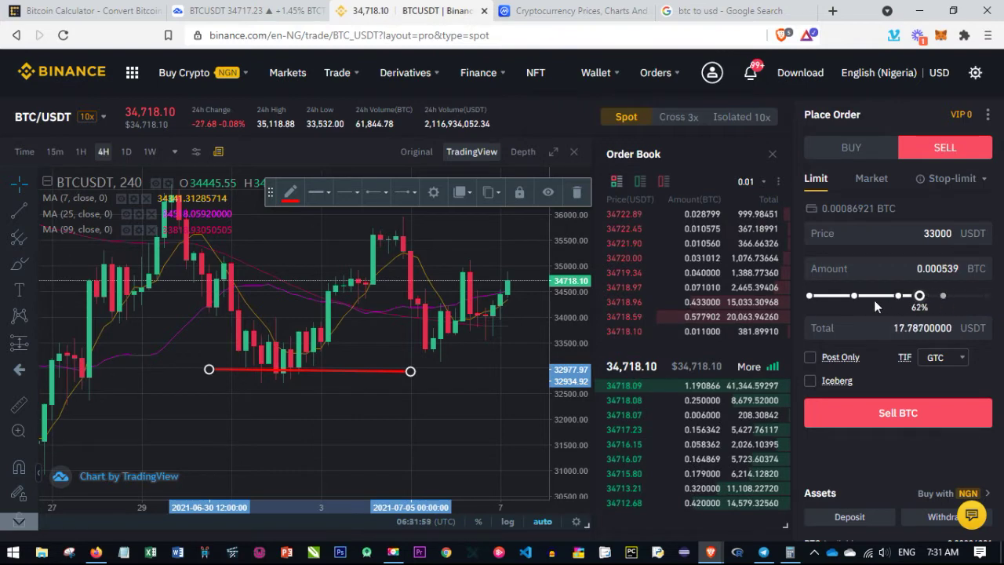
left_click_drag(876, 306, 823, 295)
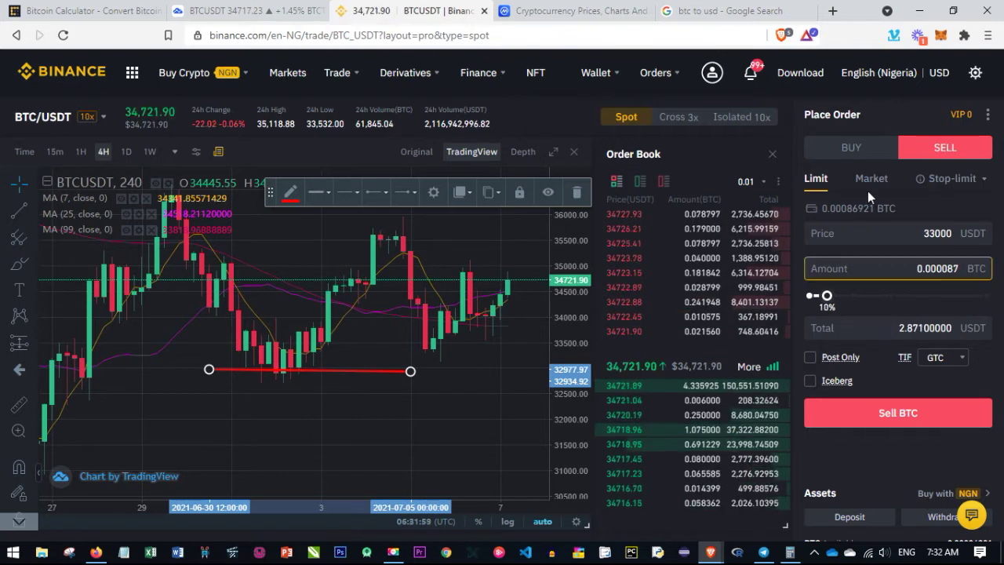
Set up a limit buy order at a price of 33000 USDT, using 100% of the available USDT
left_click(852, 150)
double_click(941, 234)
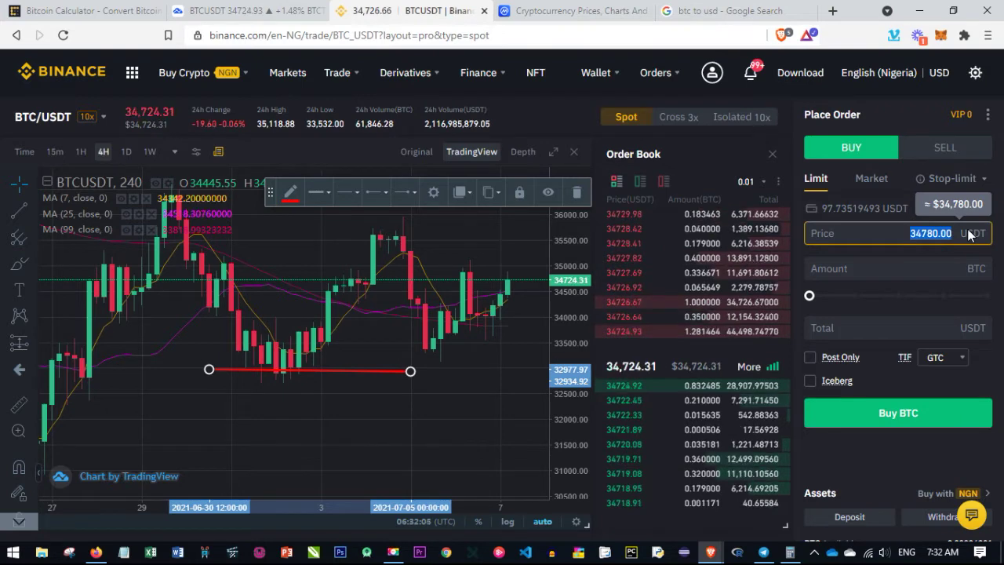
type("330")
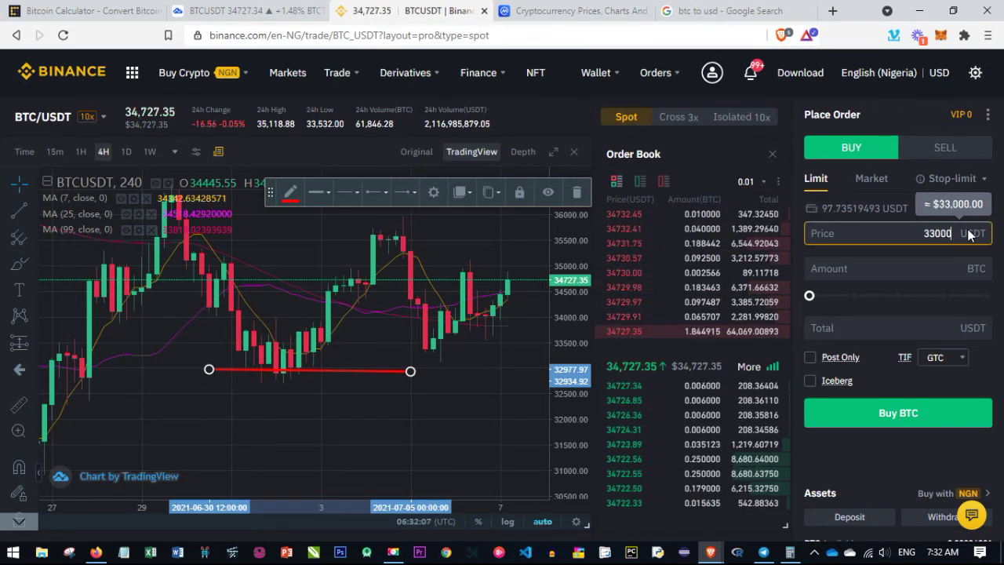
left_click(811, 294)
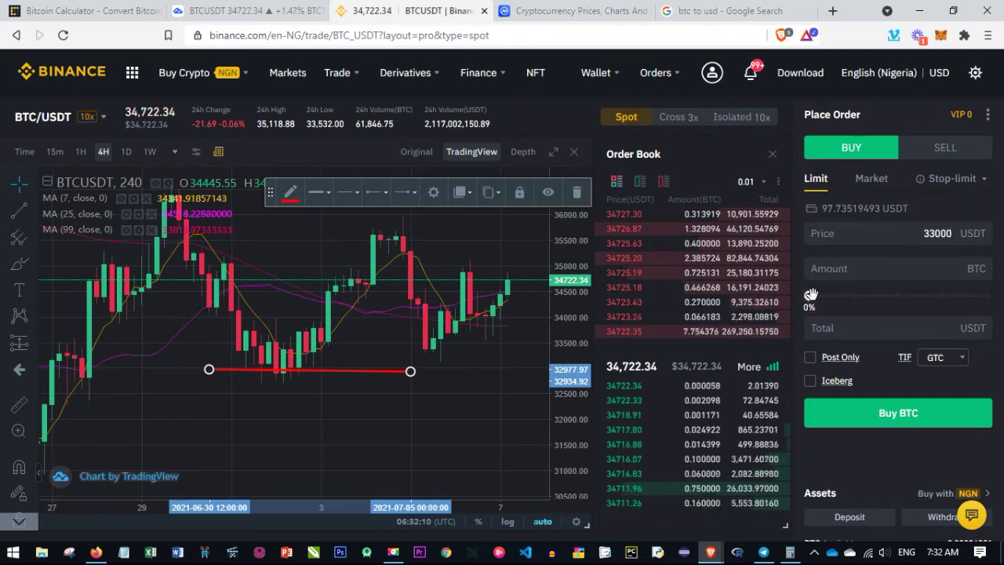
left_click(901, 296)
left_click_drag(900, 295, 987, 296)
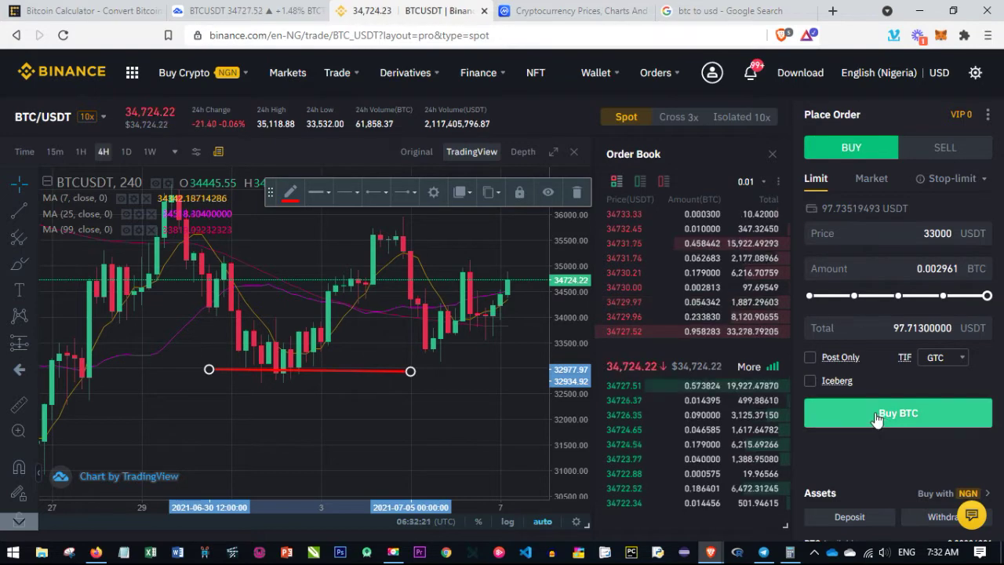
Submit the limit buy order for 0.002961 BTC
scroll(877, 420, "down", 2)
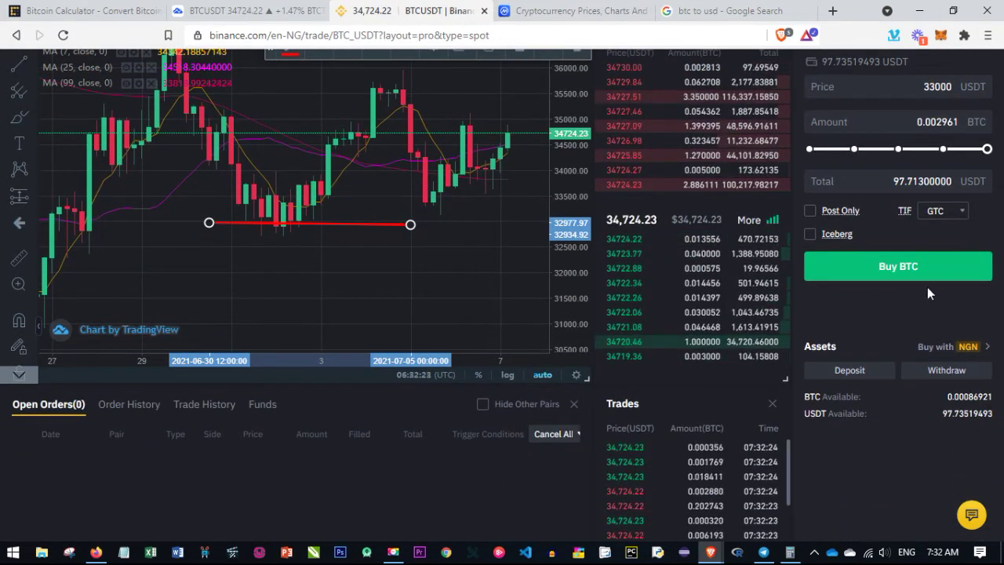
scroll(926, 321, "up", 1)
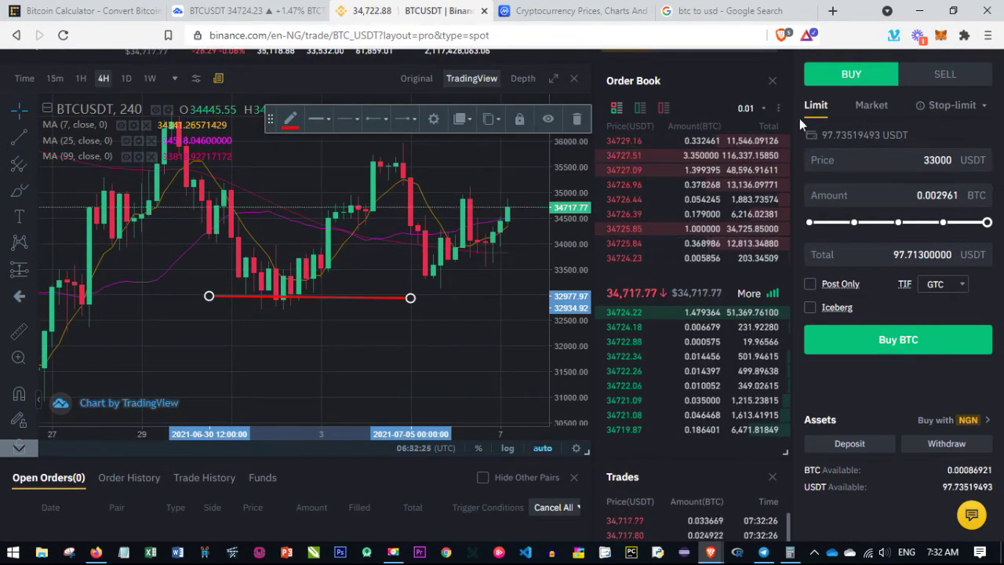
left_click(896, 342)
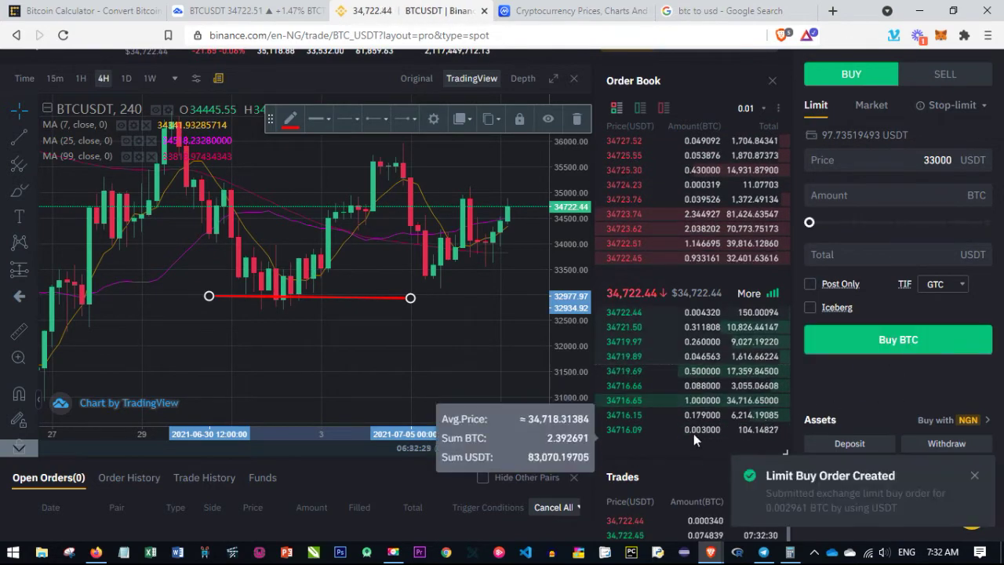
Cancel the BTC/USDT limit buy order in the open orders list
scroll(694, 435, "down", 2)
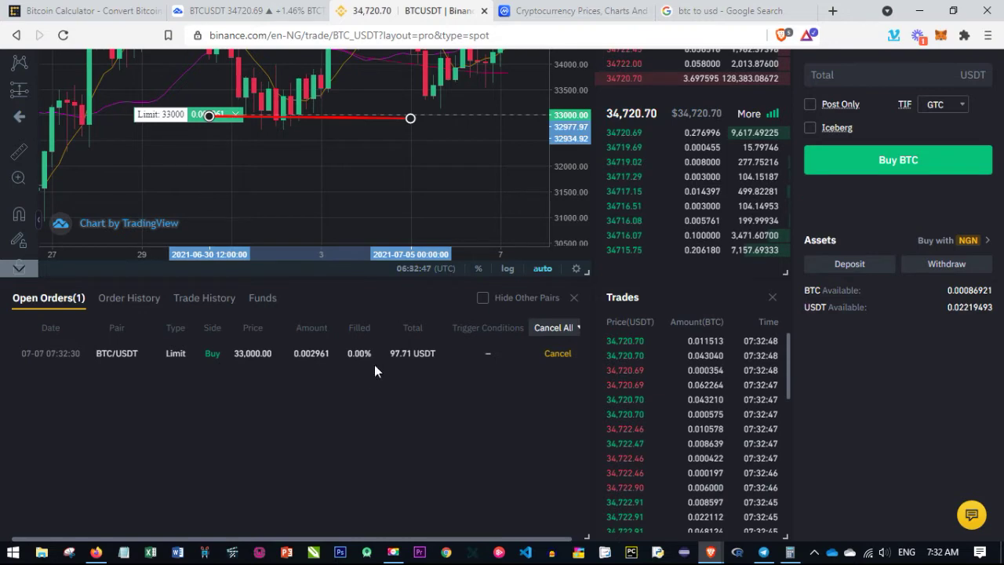
left_click(558, 354)
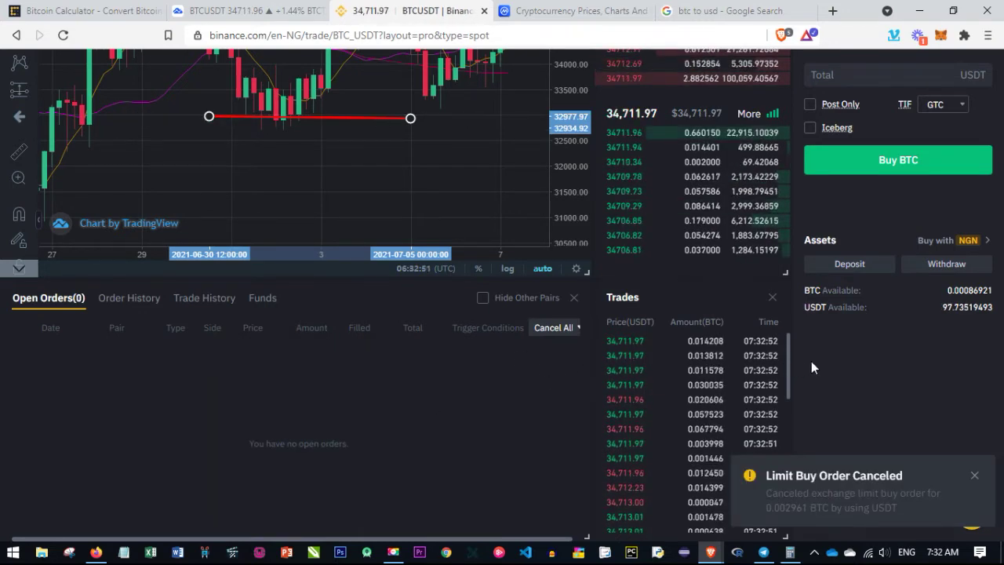
scroll(812, 361, "up", 2)
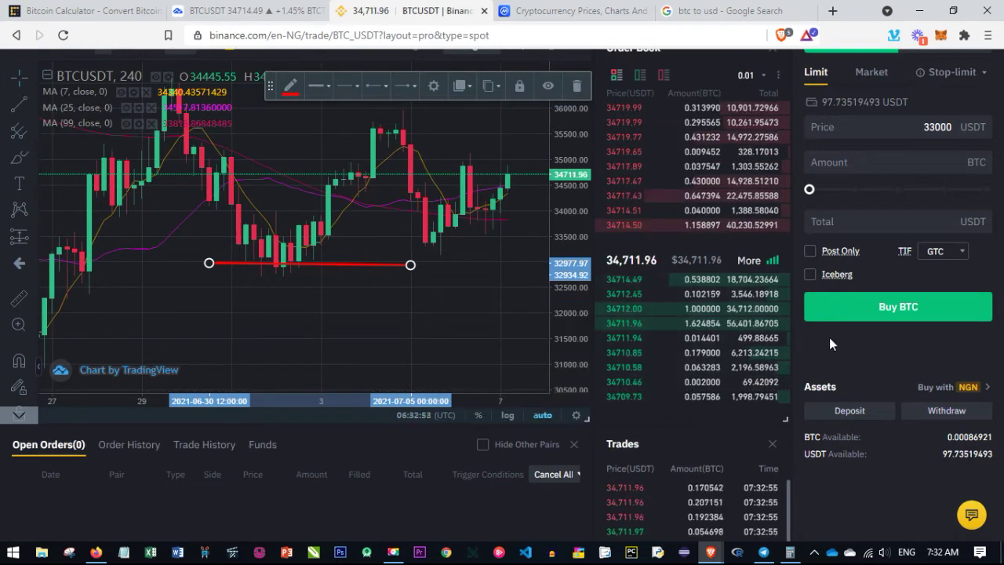
scroll(835, 369, "up", 2)
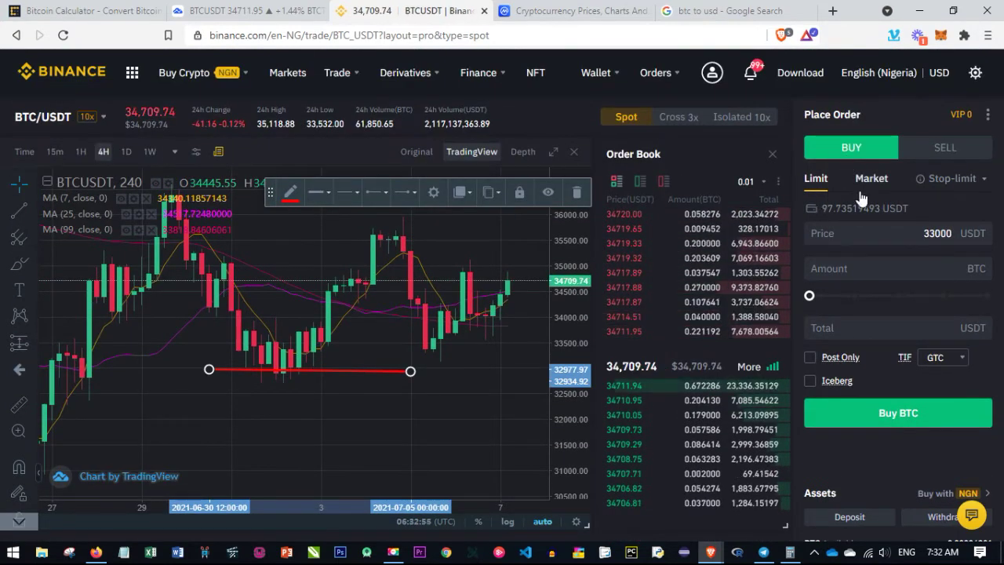
Change the buy order to a market order and set its total to 100% of the available USDT
left_click(861, 194)
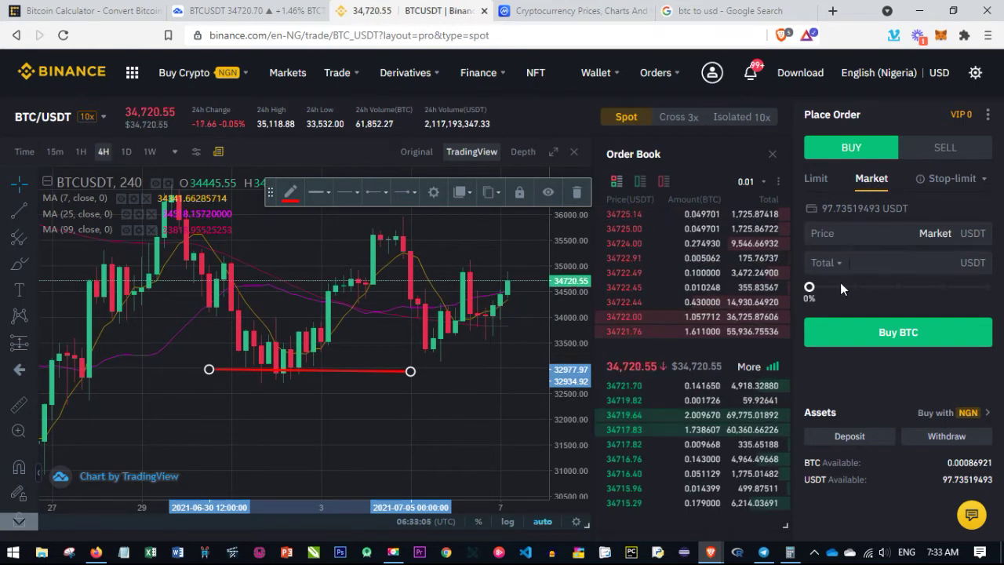
left_click_drag(810, 288, 988, 288)
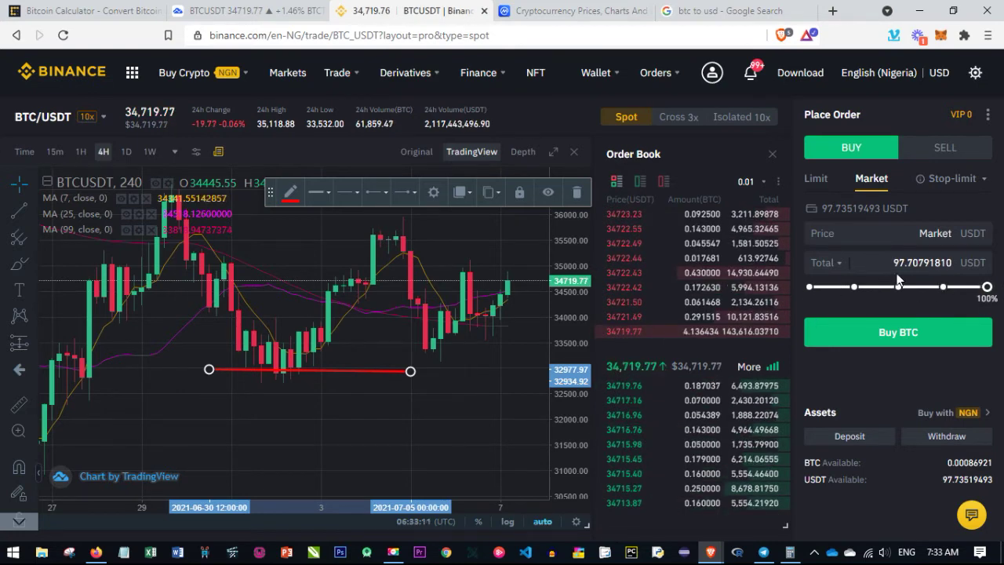
left_click_drag(896, 262, 942, 263)
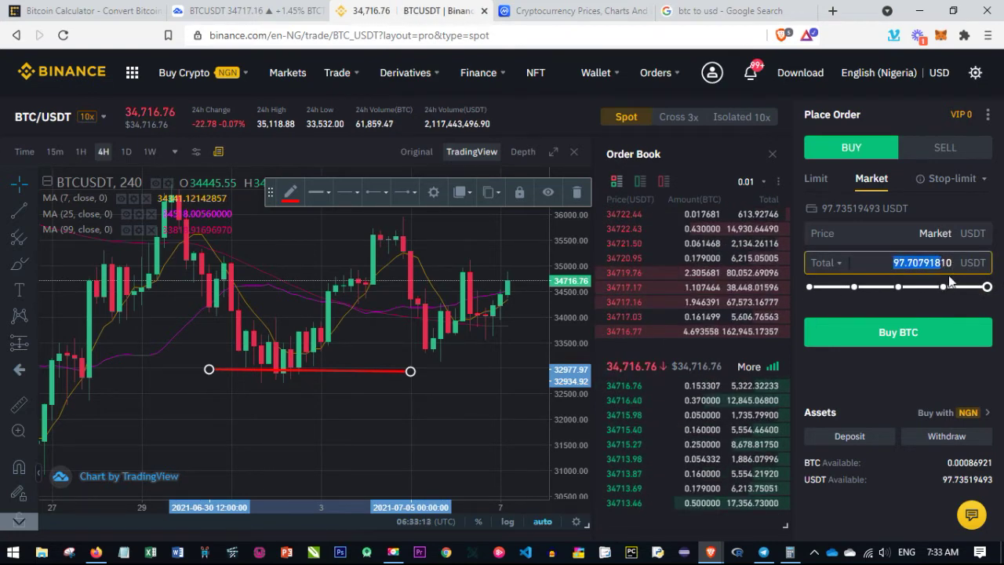
left_click(921, 303)
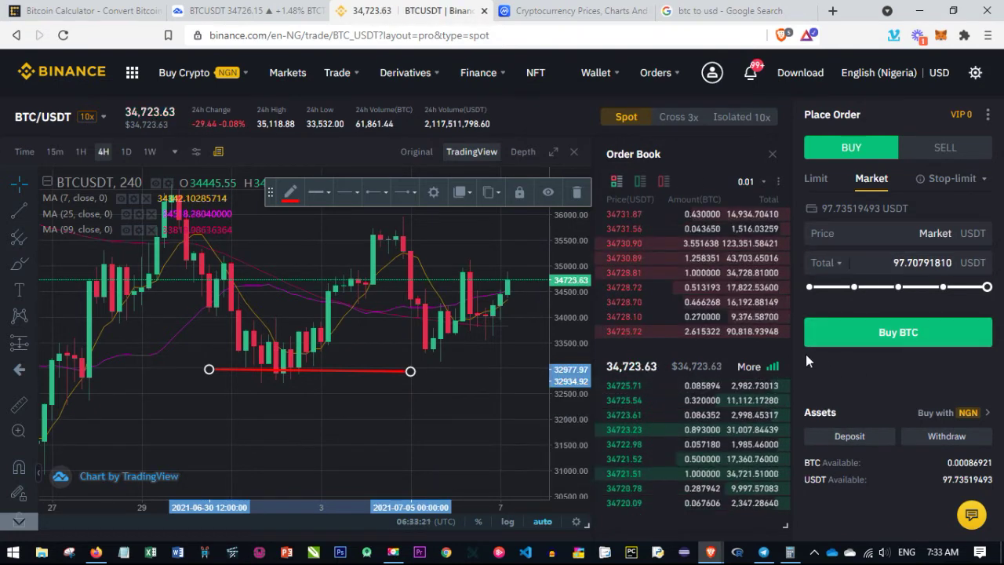
Set up a limit sell order at a price of 36000 USDT with an amount of 0.000860 BTC
left_click(945, 148)
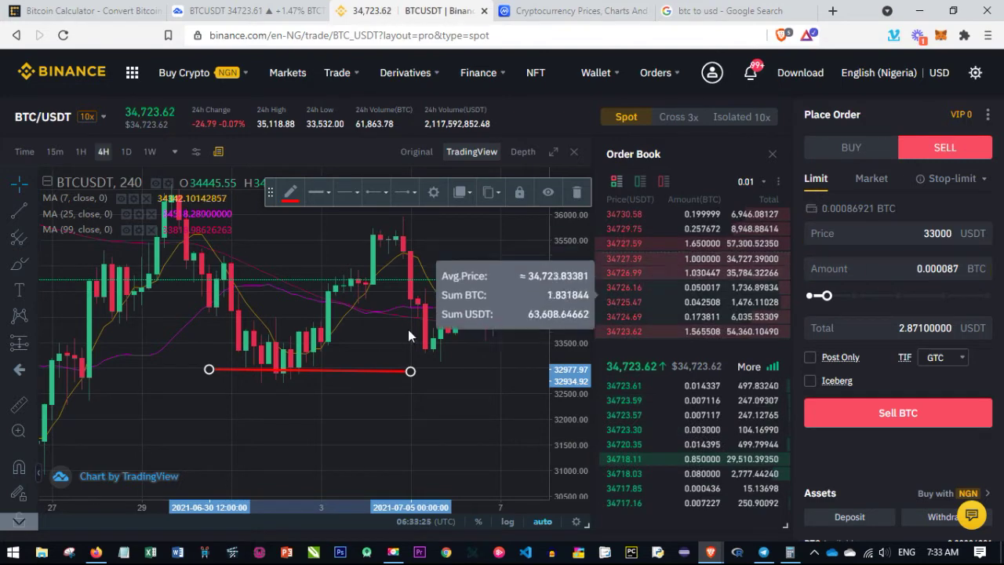
mouse_move(662, 271)
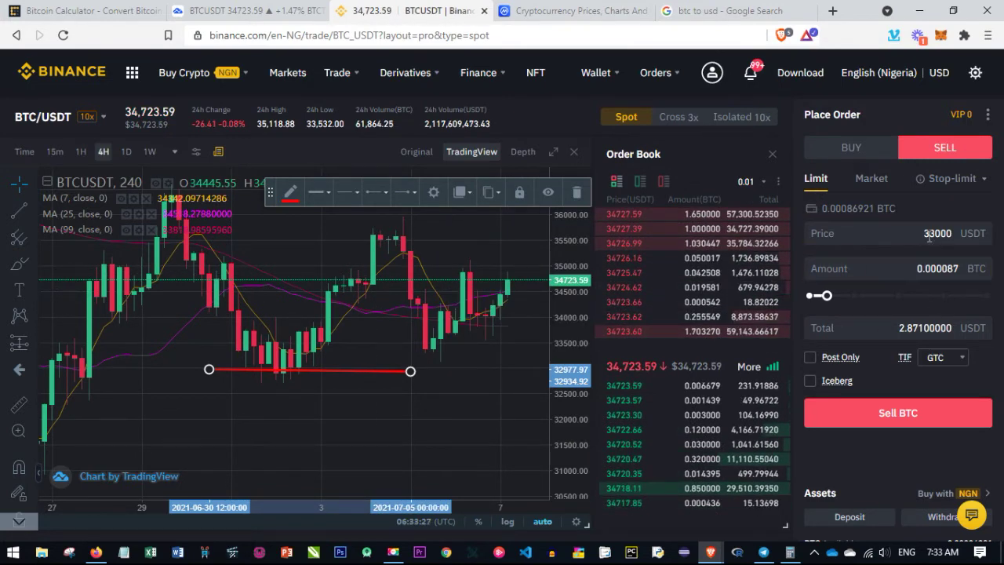
left_click_drag(922, 234, 973, 228)
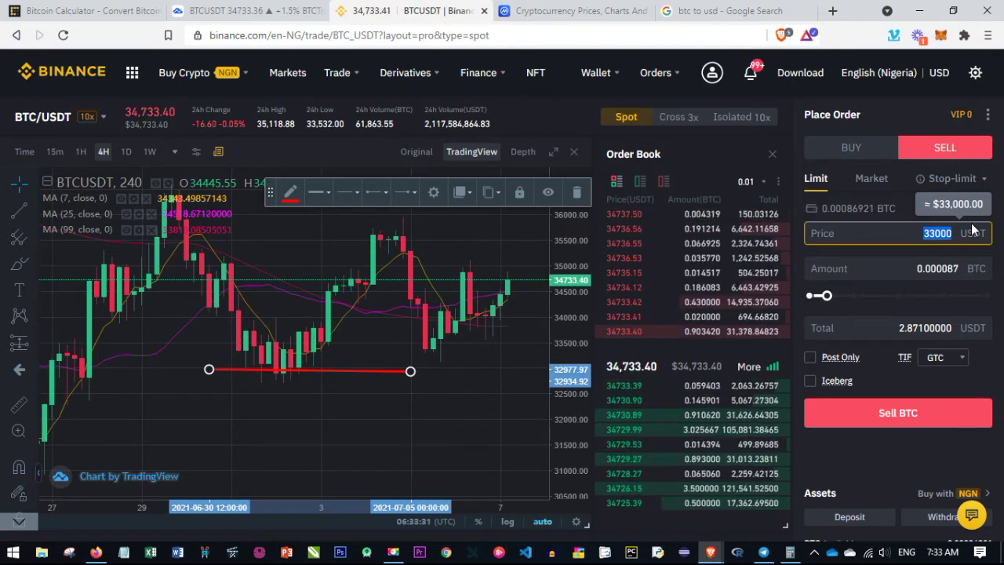
type("36")
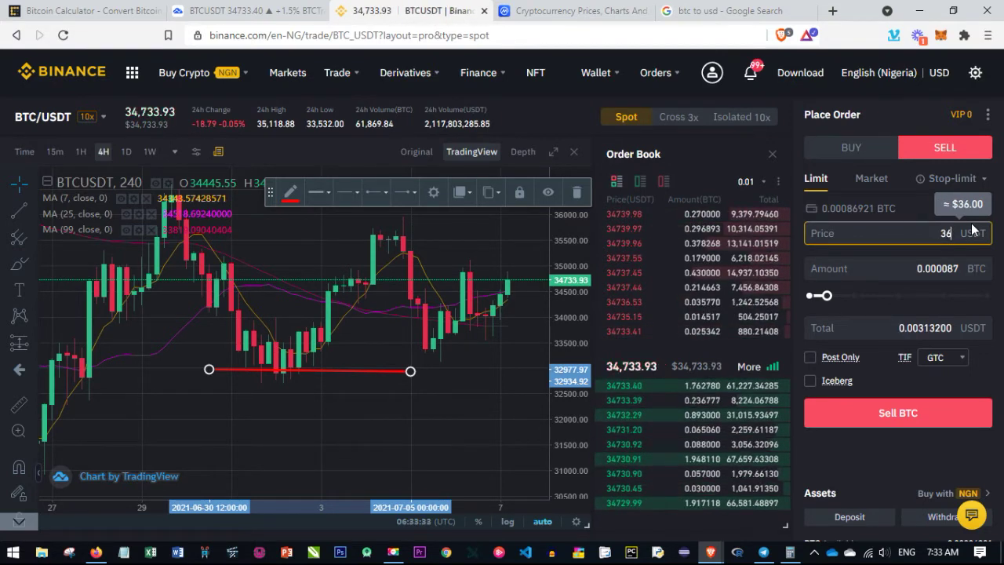
type("000")
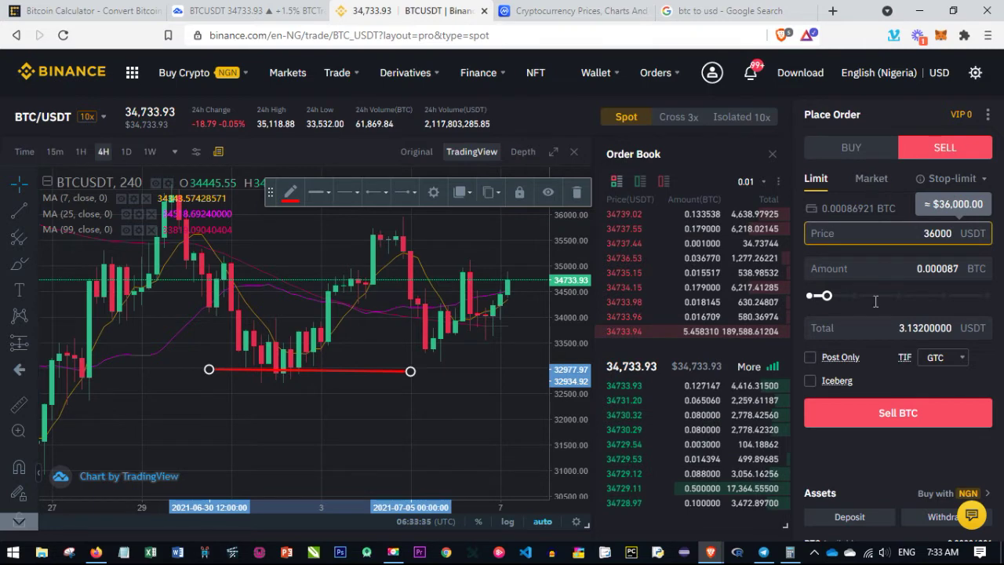
left_click_drag(826, 297, 985, 296)
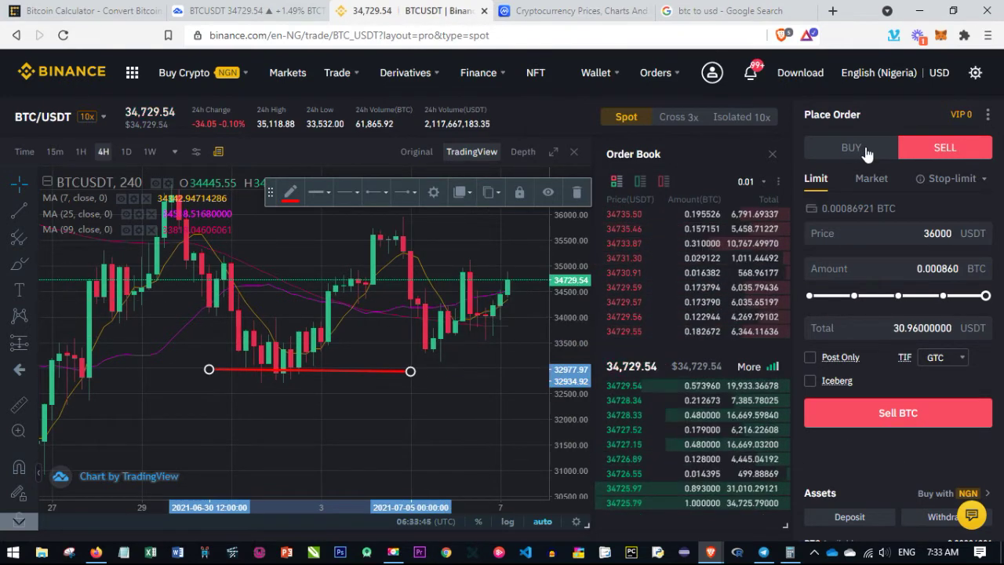
Set up a market sell order for 0.000756 BTC and delete the red trend line from the chart
left_click(867, 182)
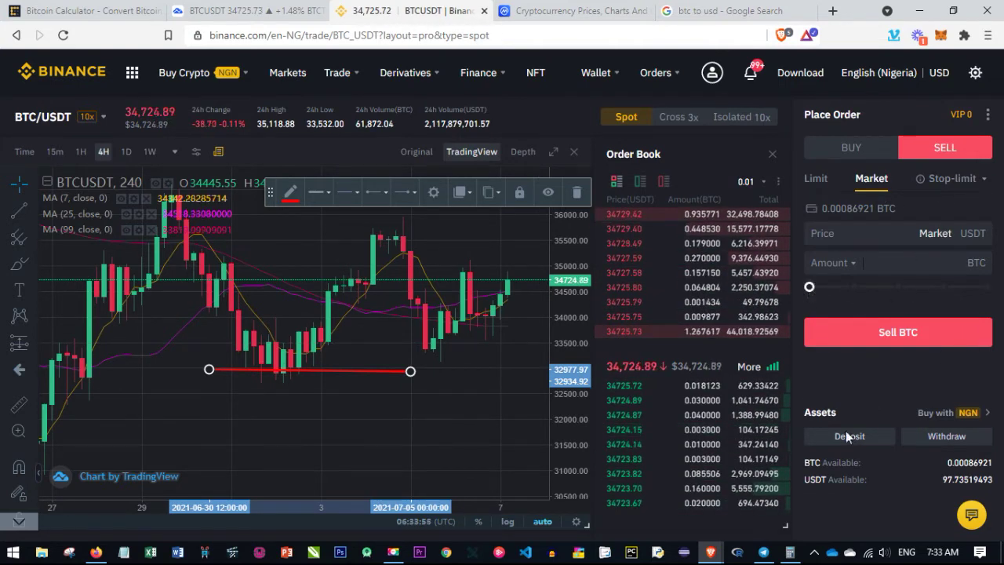
left_click_drag(810, 285, 928, 287)
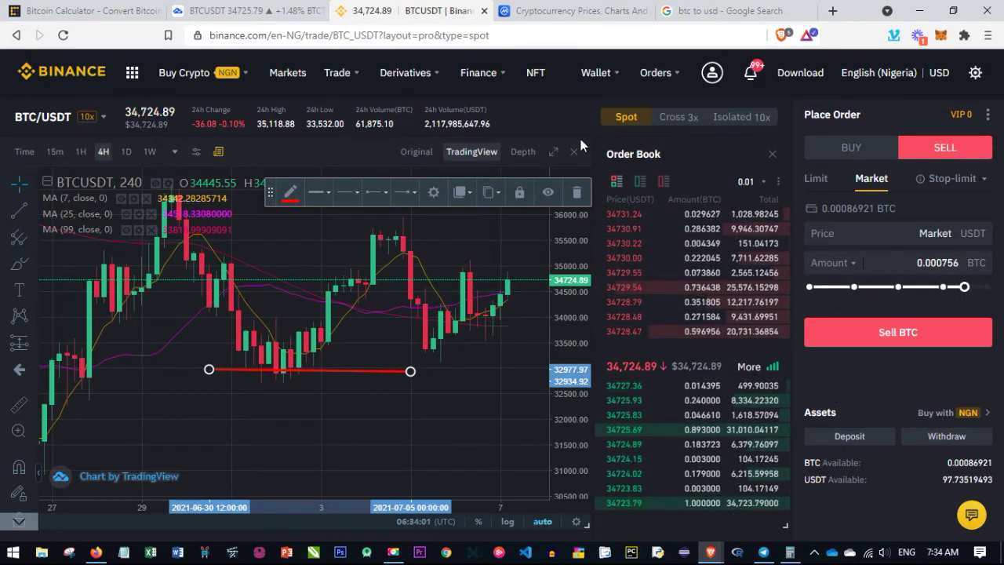
left_click(577, 192)
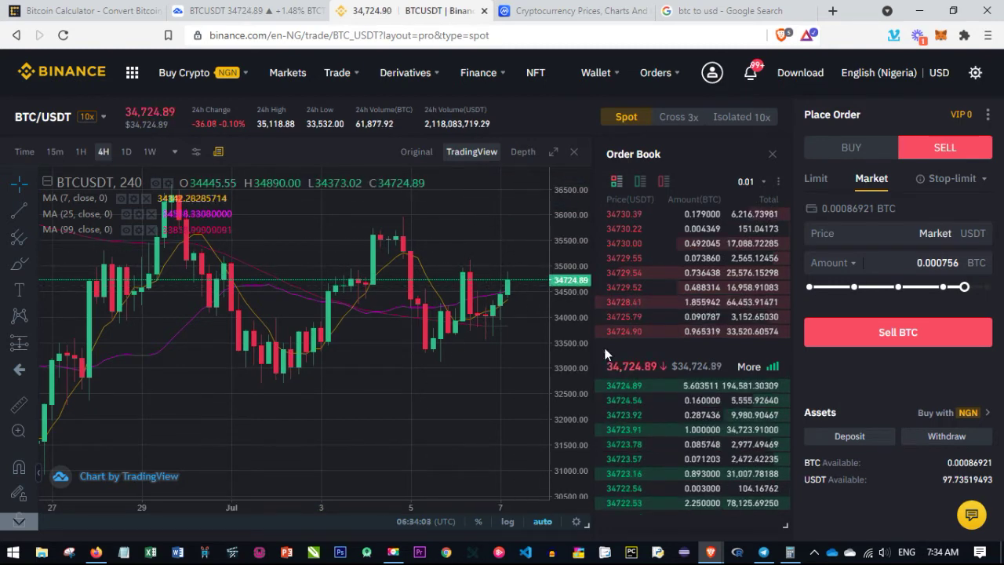
Show the Stop-limit form for the sell order and examine its Stop and Limit price fields
left_click(816, 178)
mouse_move(982, 184)
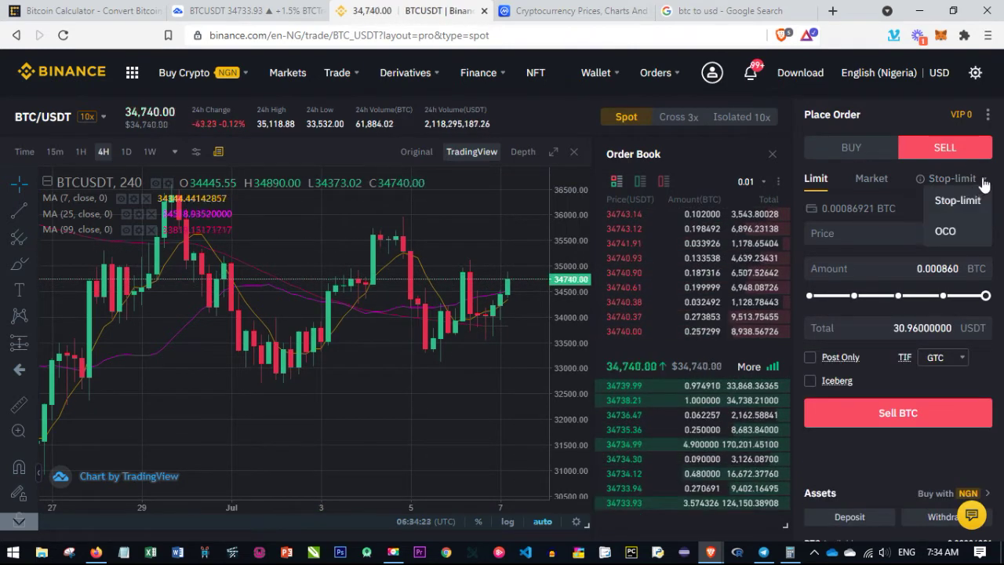
left_click(961, 198)
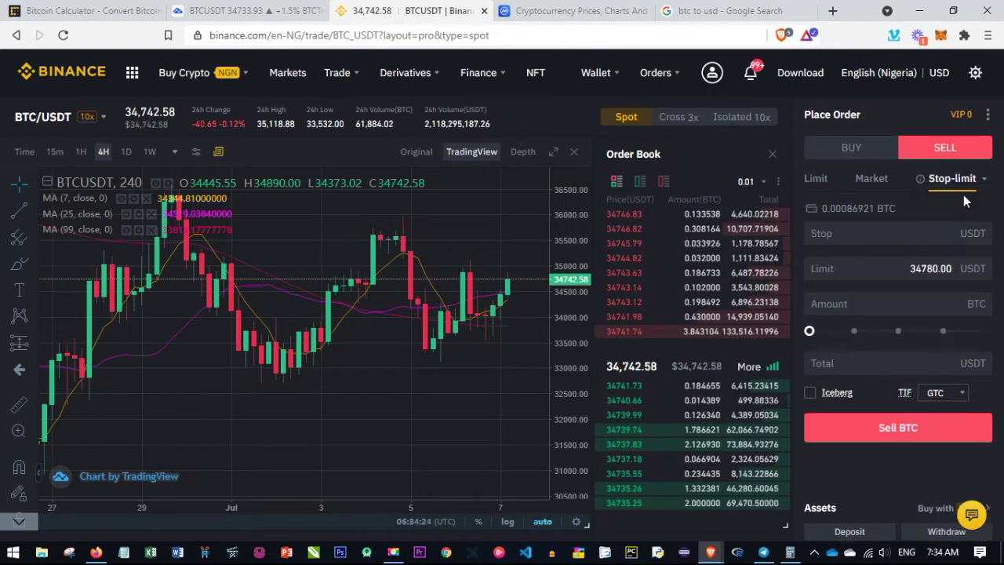
left_click(838, 267)
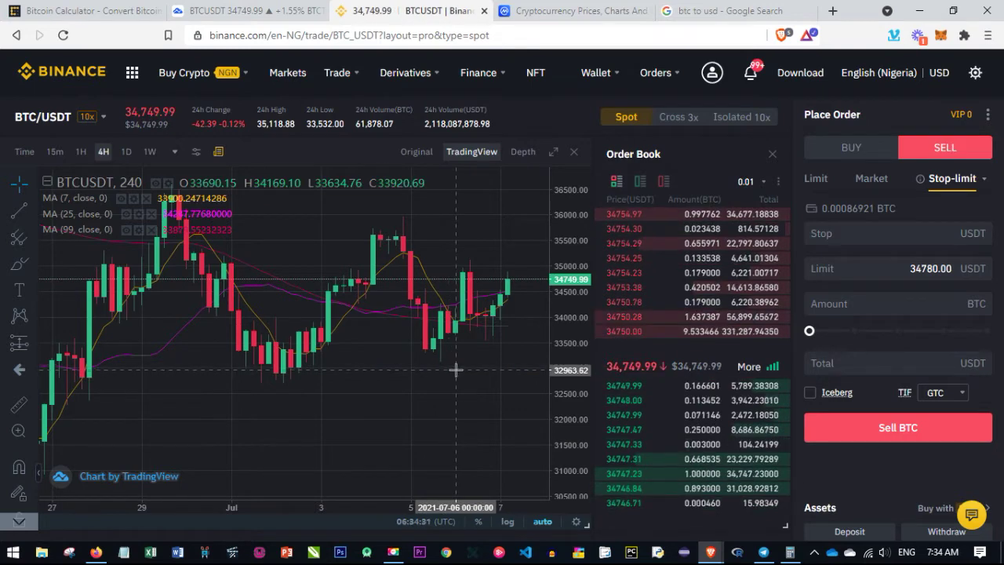
left_click(852, 235)
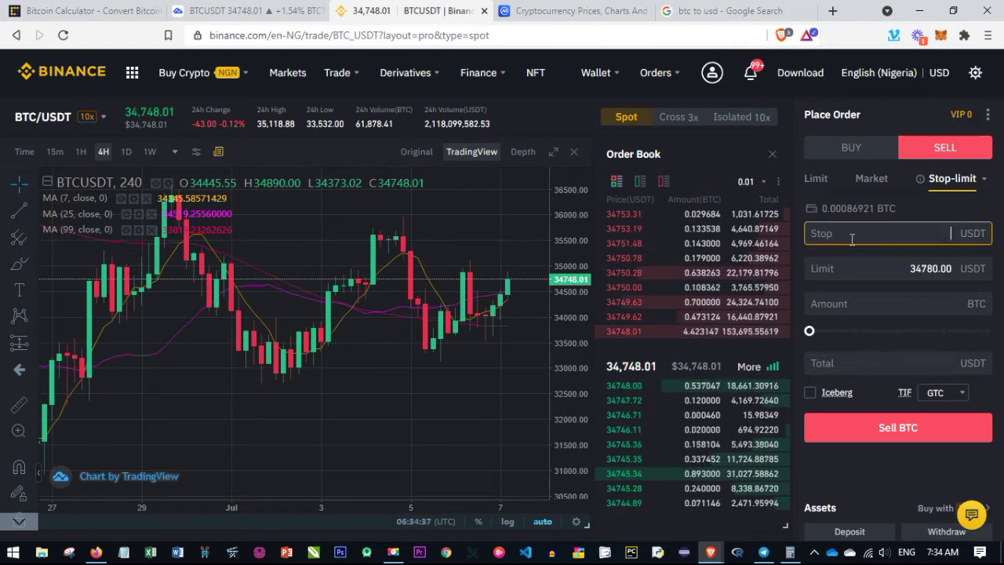
left_click(918, 271)
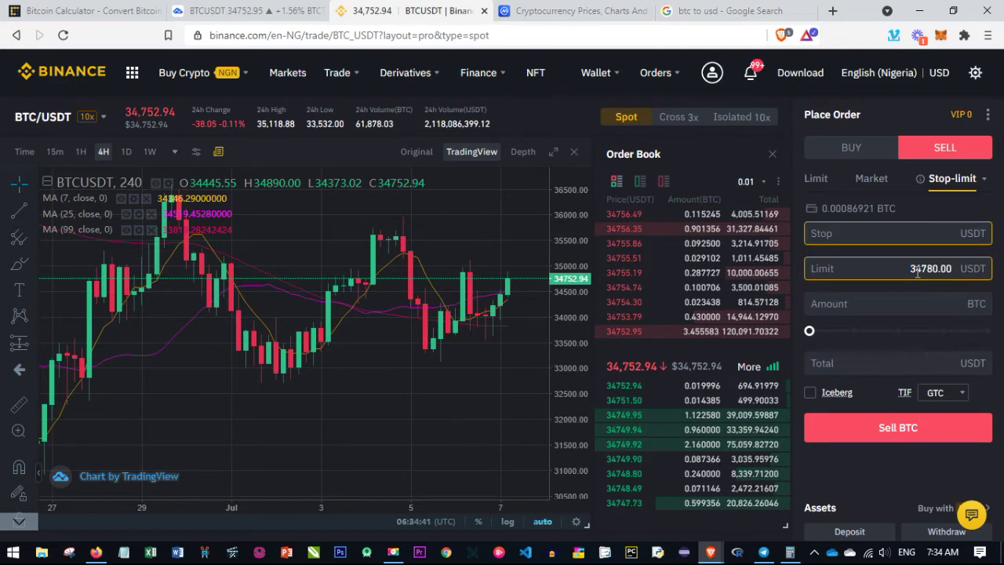
left_click(871, 237)
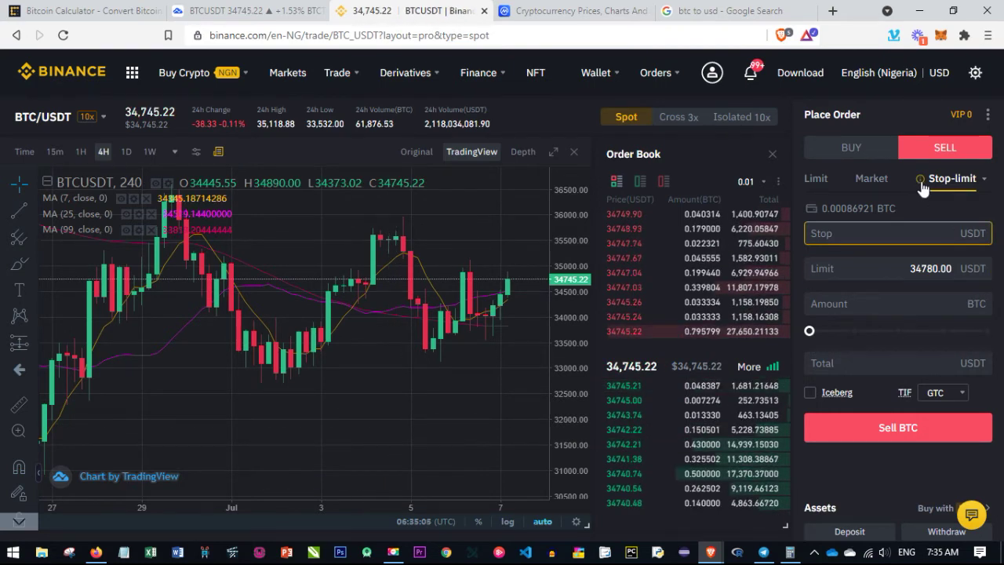
mouse_move(922, 185)
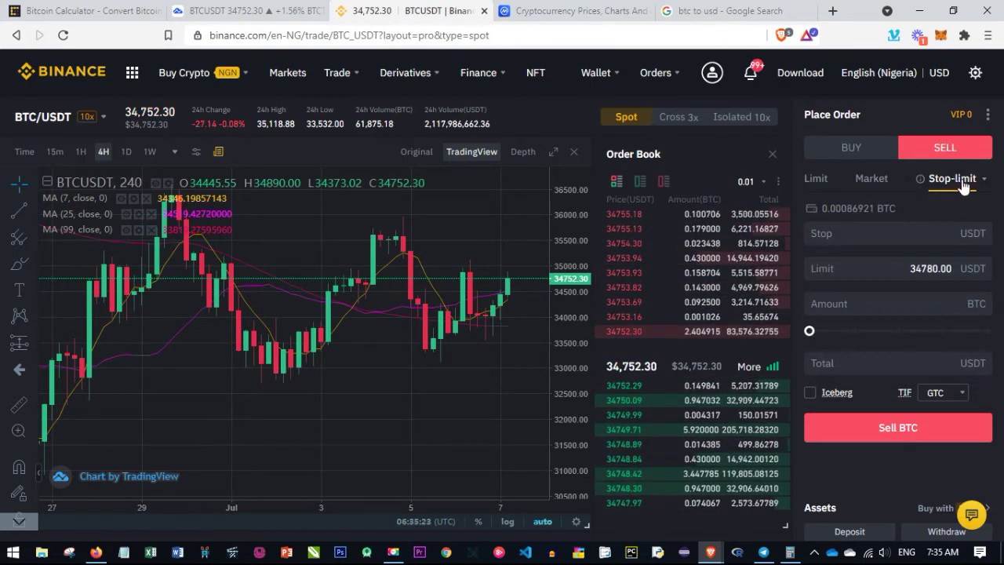
View the OCO sell form, then compare the Limit and Market forms, finishing on Market
mouse_move(981, 184)
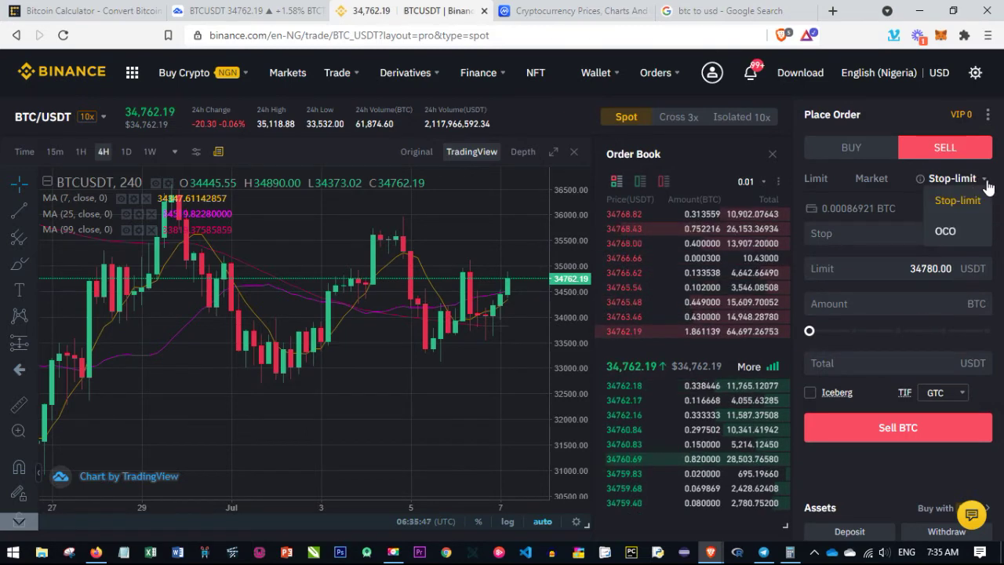
left_click(949, 231)
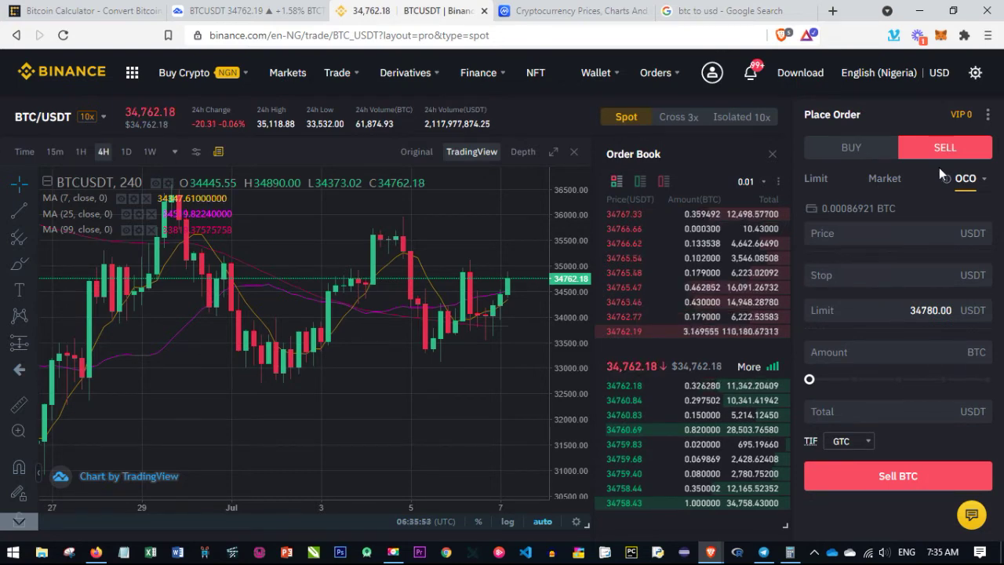
left_click(815, 182)
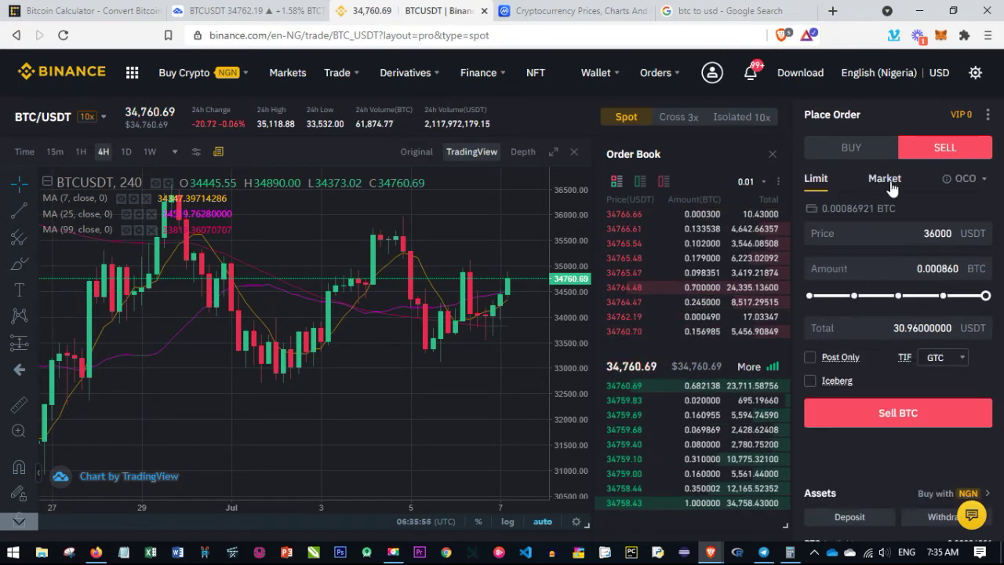
left_click(887, 181)
left_click(814, 180)
left_click(870, 183)
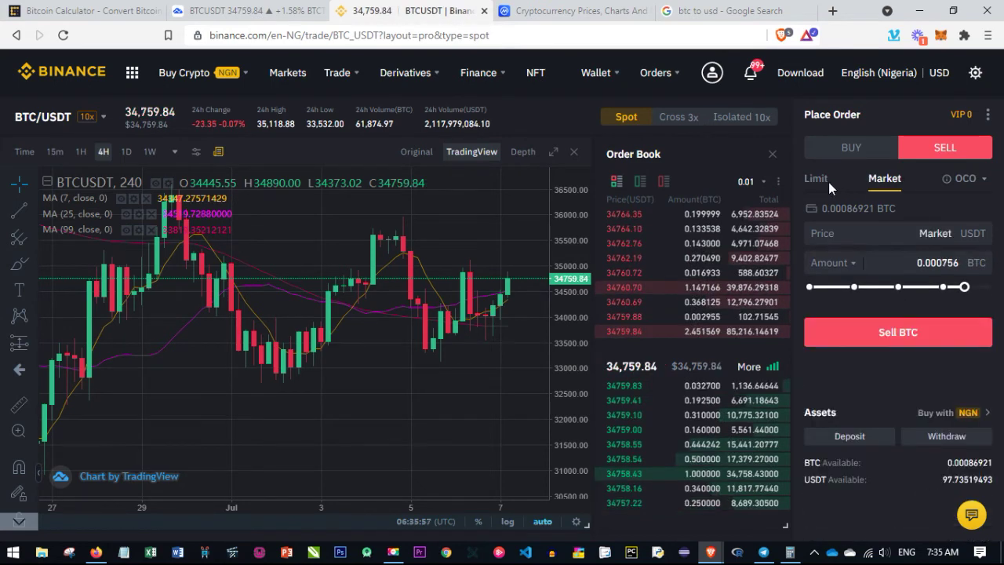
Switch the sell form to Limit and back to Market, and glance at the sections beneath the chart
left_click(816, 180)
left_click(879, 184)
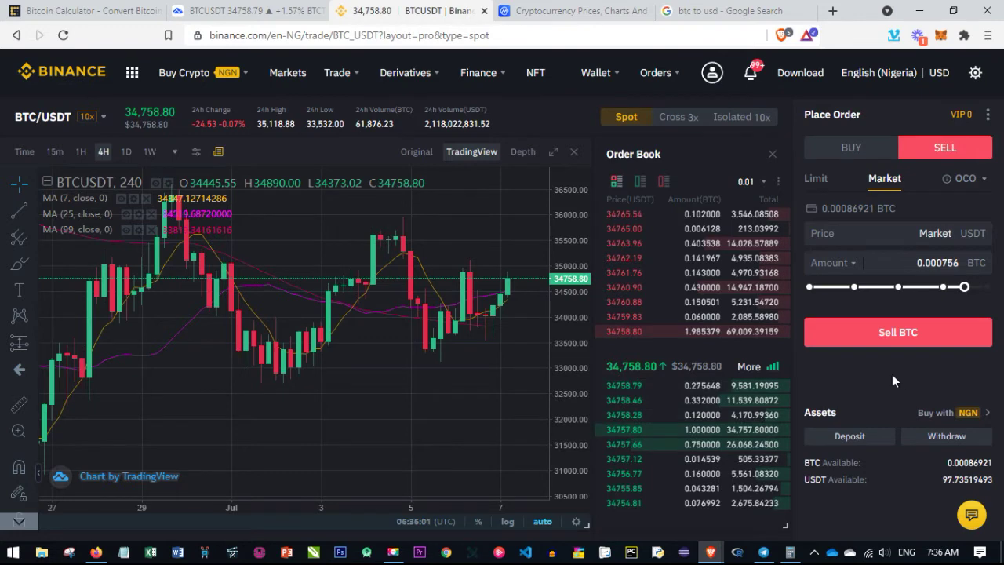
scroll(898, 389, "down", 3)
scroll(840, 425, "up", 3)
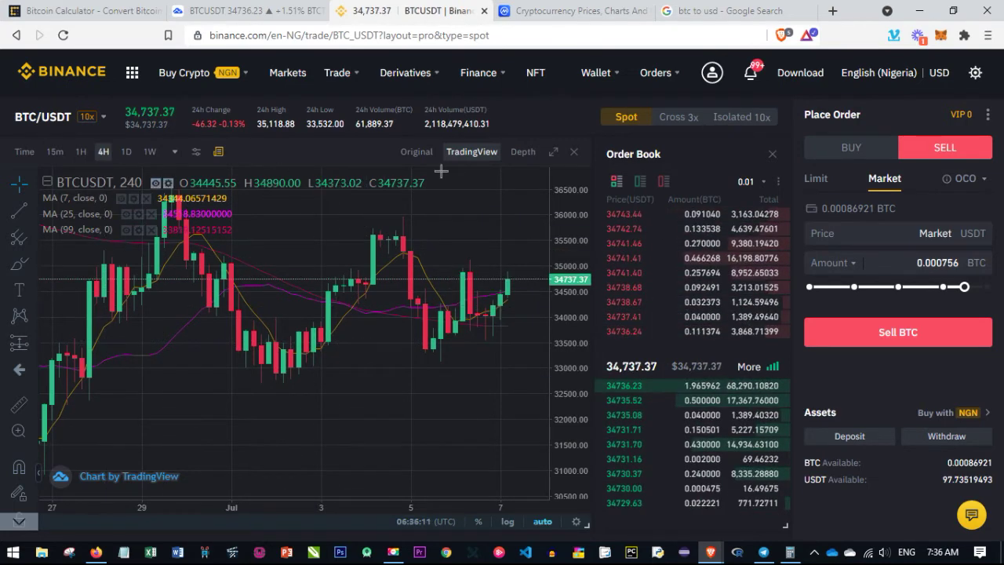
Check the BTCUSDT chart on TradingView and the cryptocurrency price table on CoinMarketCap, and return to the Binance trading page
left_click(230, 8)
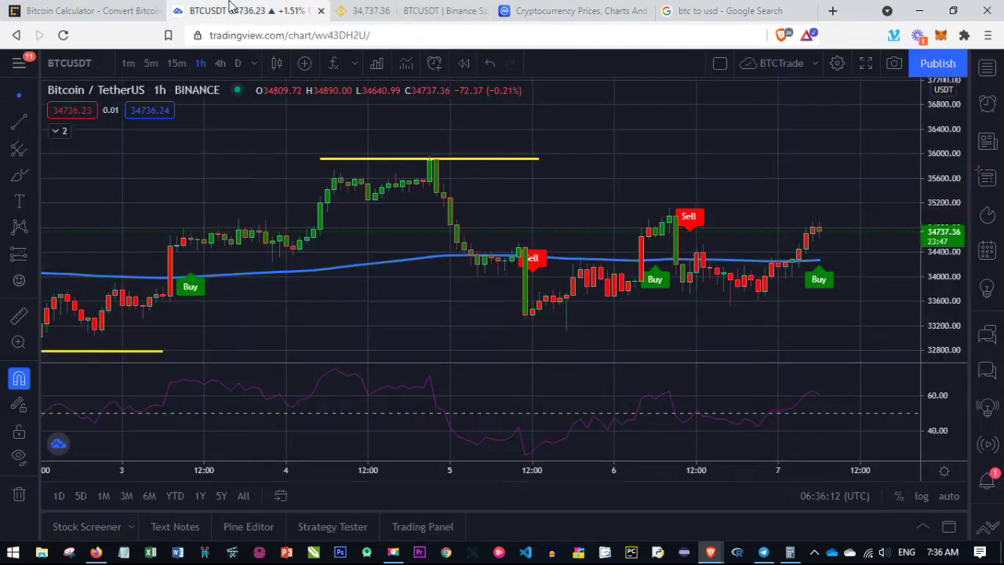
left_click(390, 8)
left_click(573, 10)
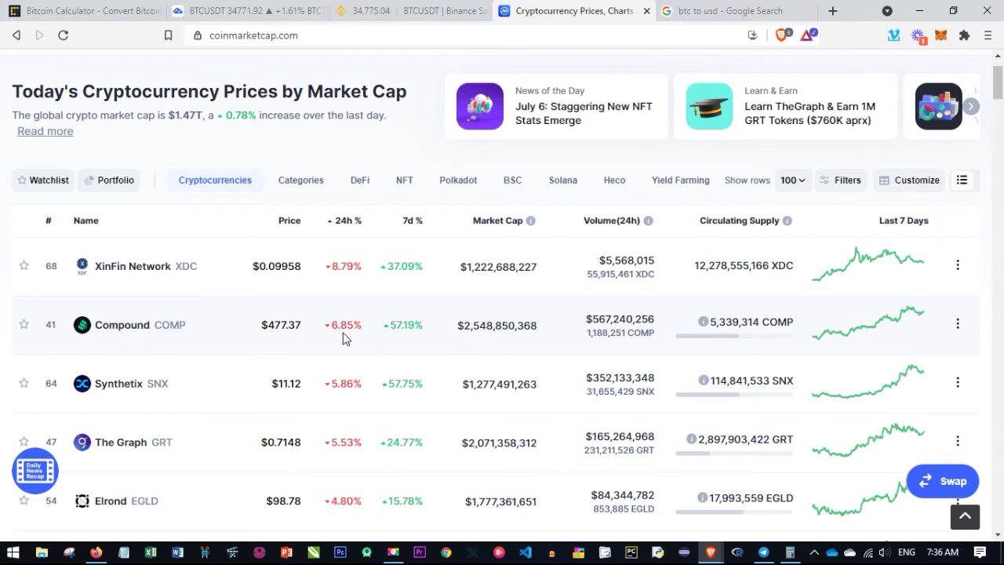
left_click(362, 22)
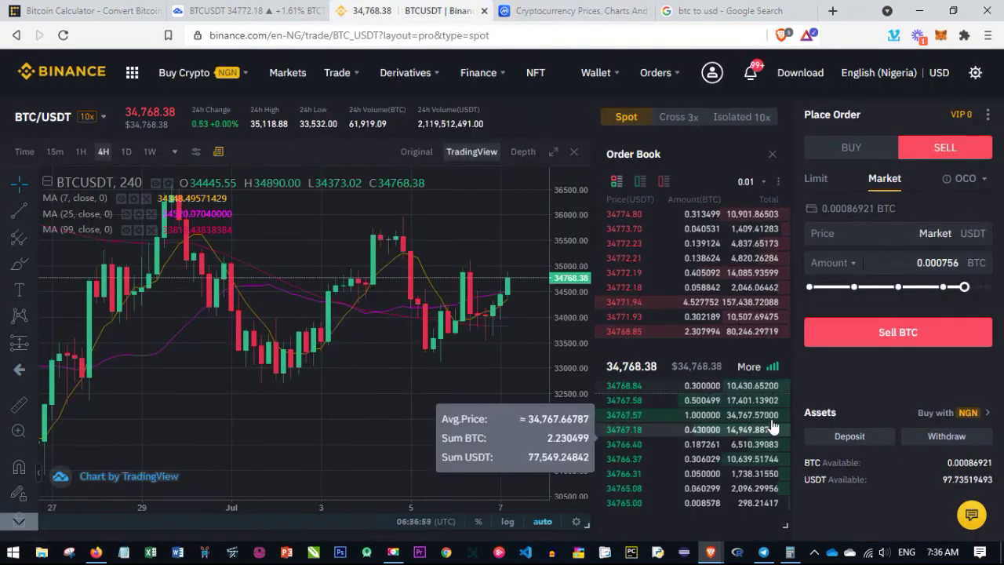
Examine the Open Orders and Trades sections beneath the chart and the available BTC and USDT balances under Assets
scroll(828, 445, "down", 2)
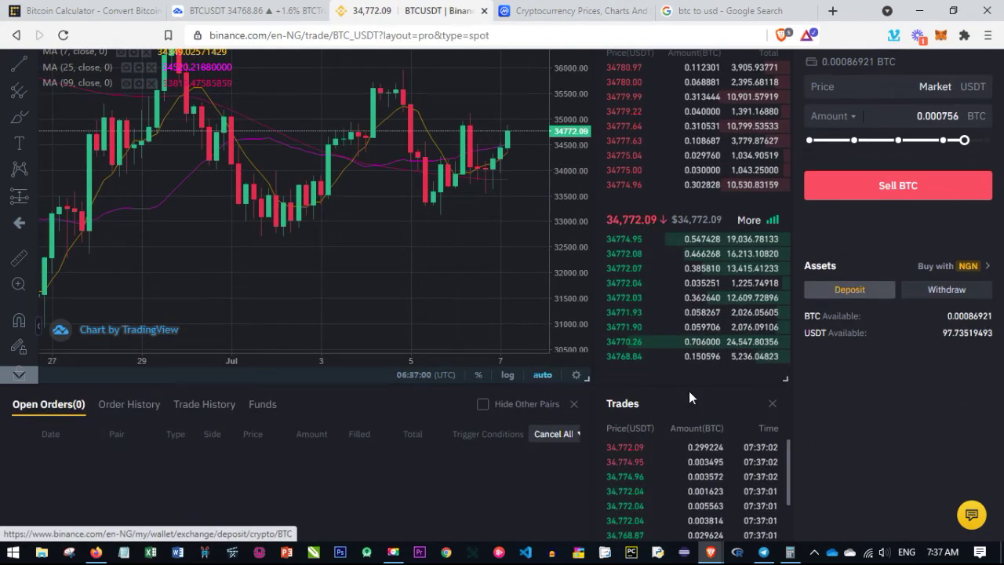
scroll(651, 460, "up", 2)
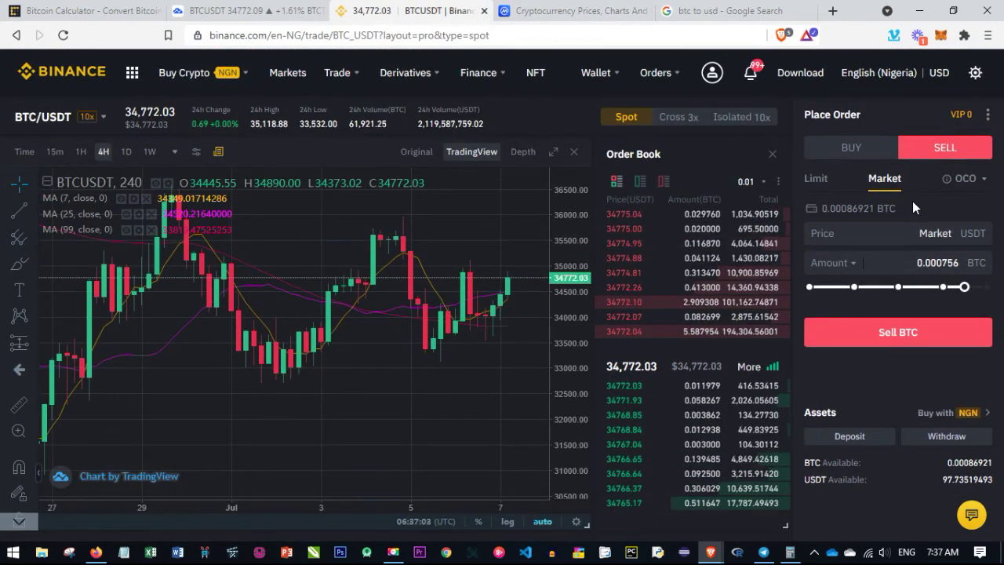
scroll(903, 207, "down", 3)
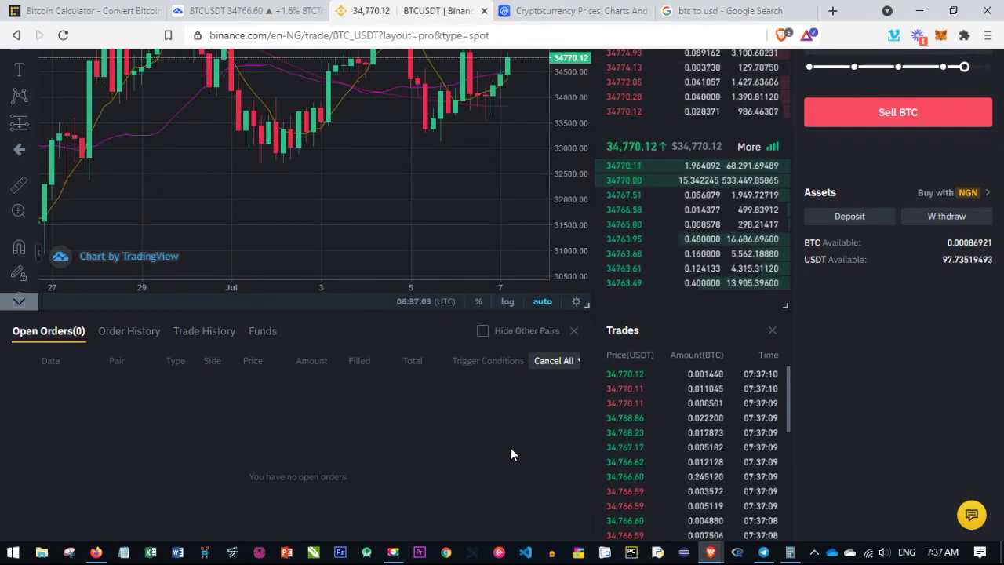
scroll(782, 375, "up", 1)
scroll(782, 375, "up", 2)
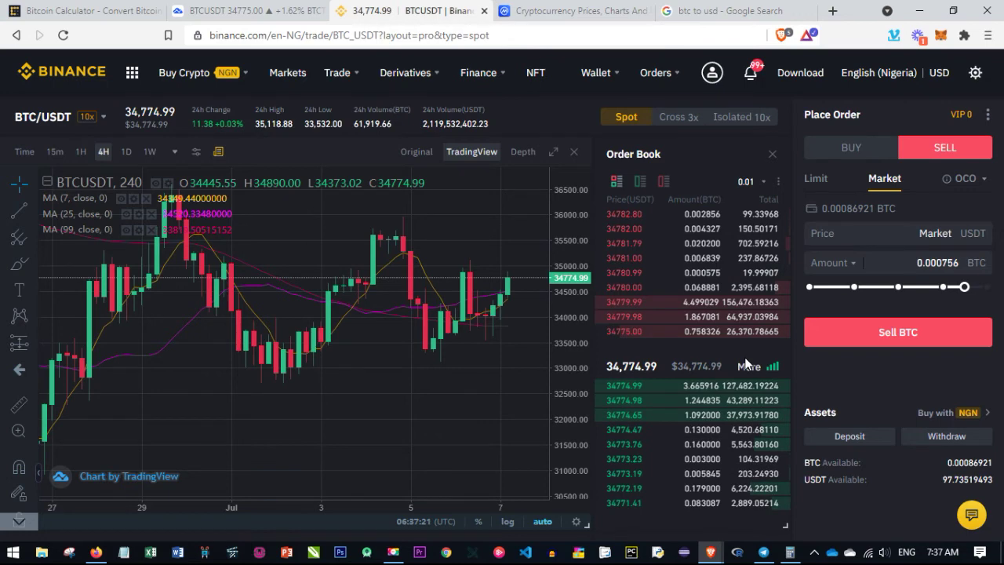
mouse_move(421, 83)
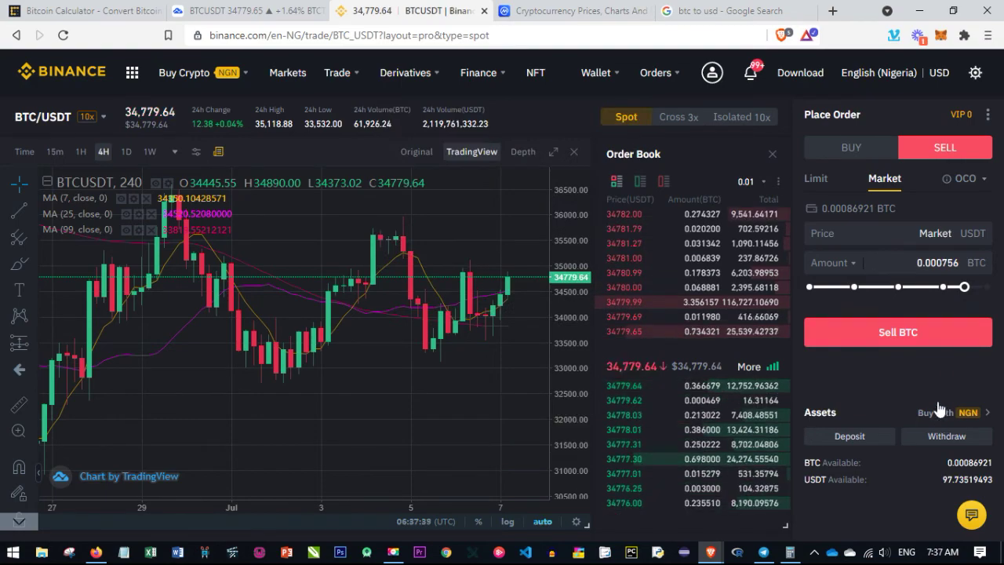
scroll(907, 364, "down", 2)
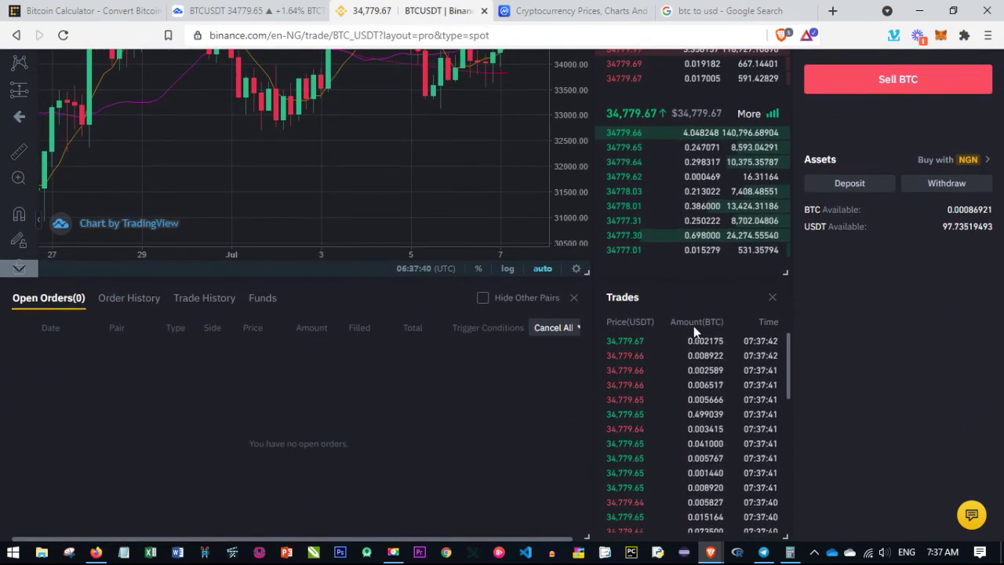
scroll(693, 325, "up", 2)
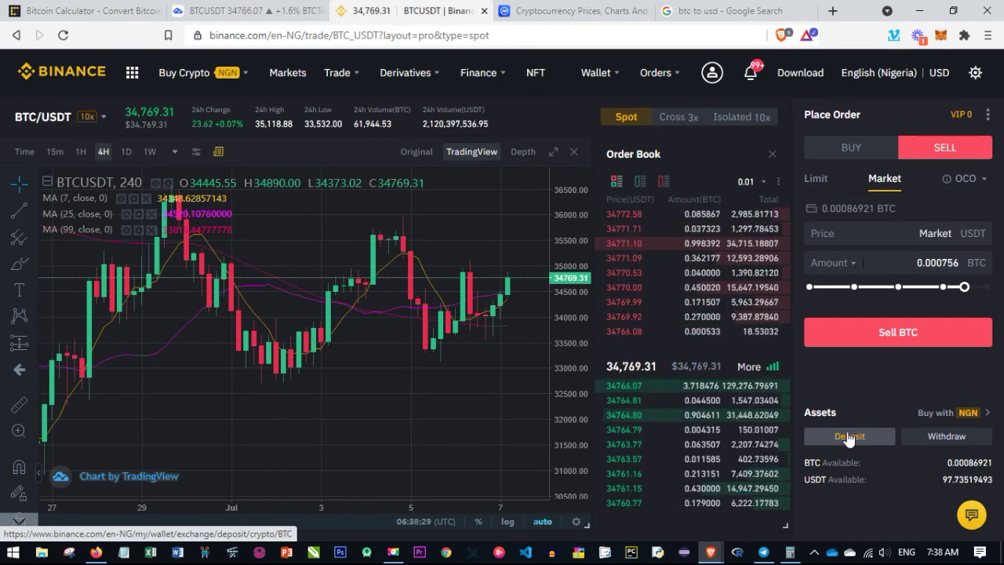
scroll(808, 398, "down", 2)
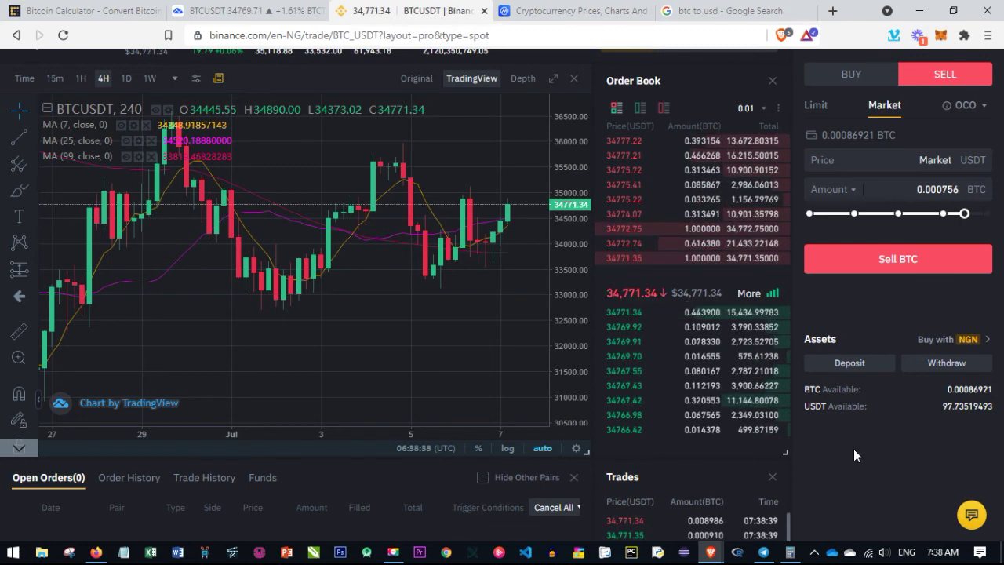
scroll(822, 419, "up", 1)
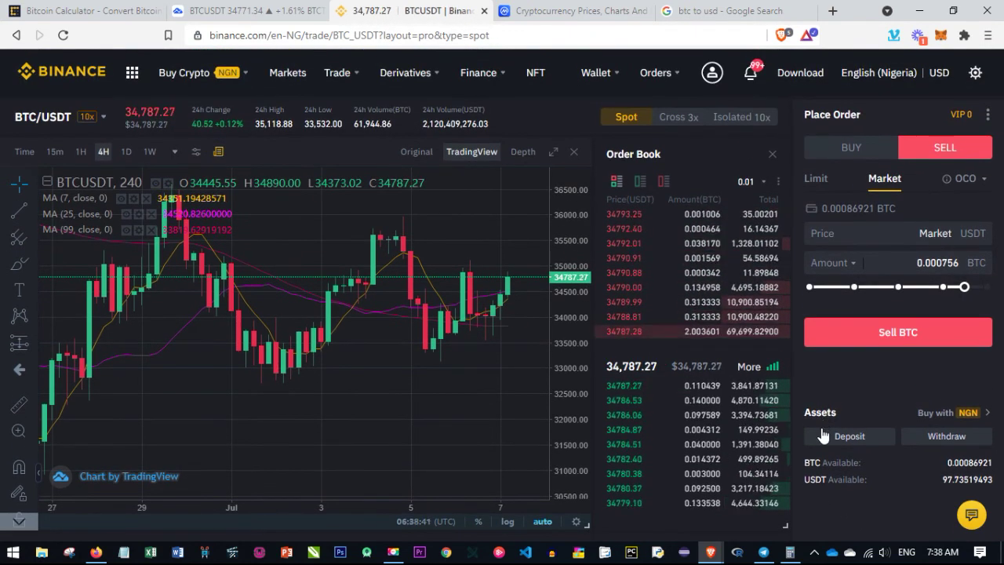
mouse_move(720, 270)
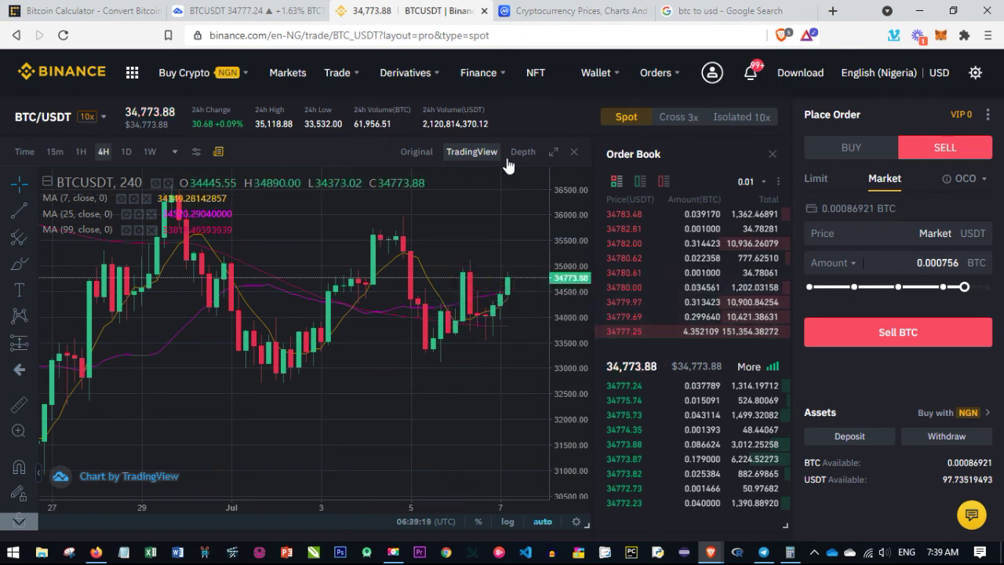
mouse_move(469, 102)
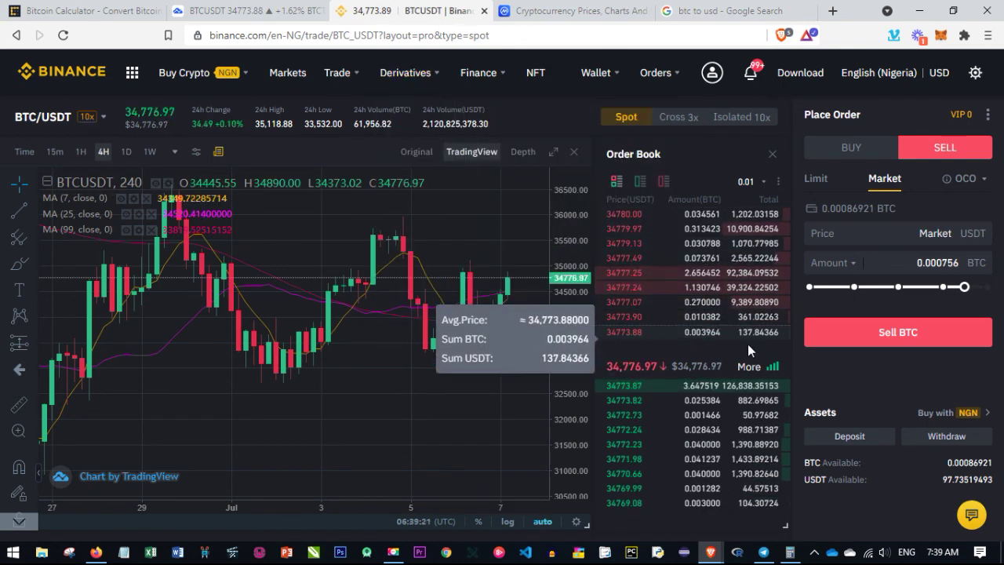
mouse_move(407, 77)
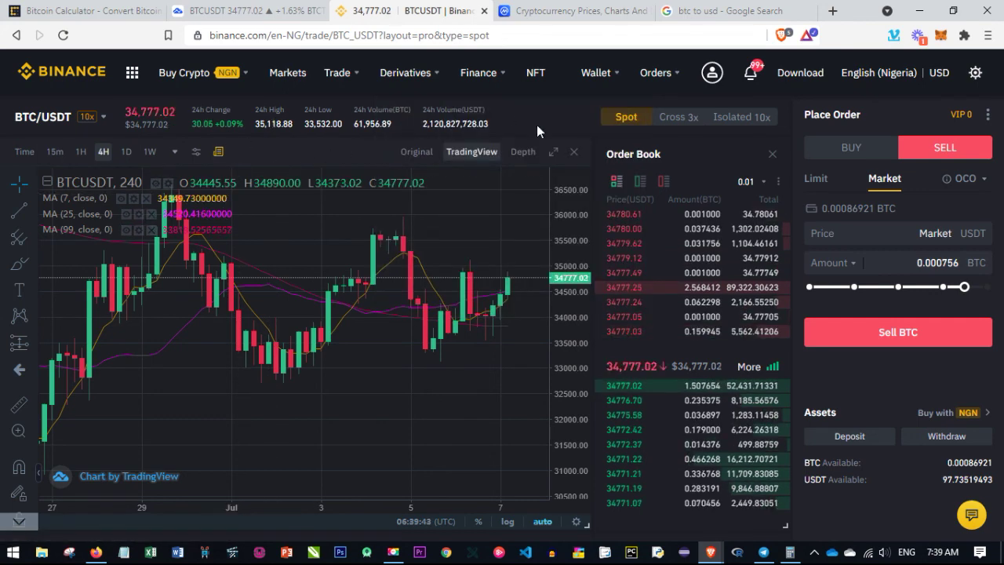
mouse_move(684, 281)
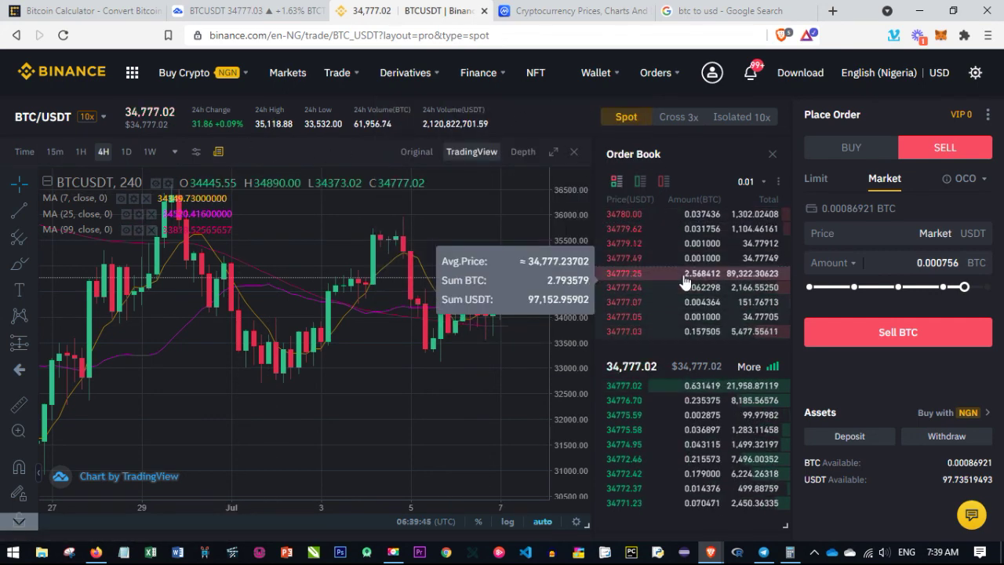